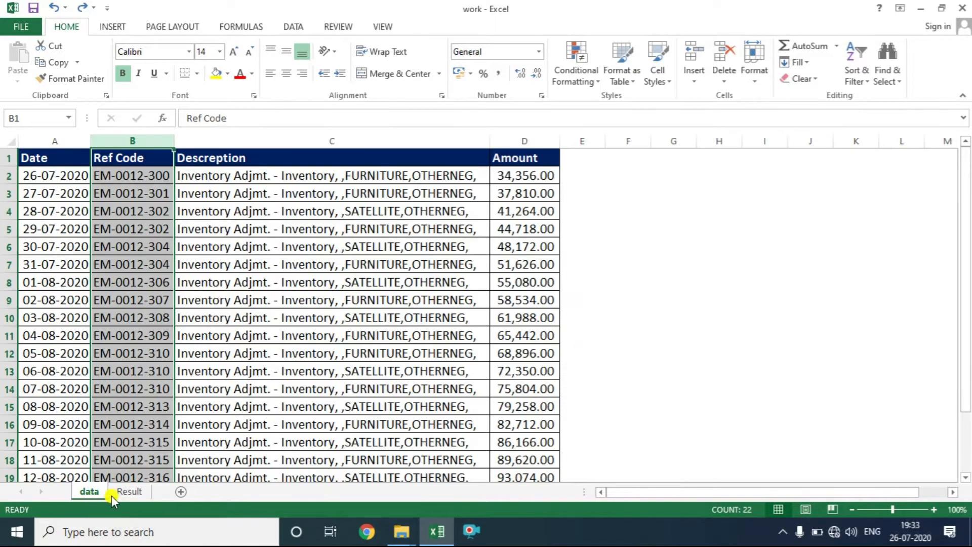
# Step: Enter =VLOOKUP(B2,data!B:D,3,0) in the first Amount cell, C2, of the Result sheet
pyautogui.moveTo(526, 157); pyautogui.dragTo(499, 385)
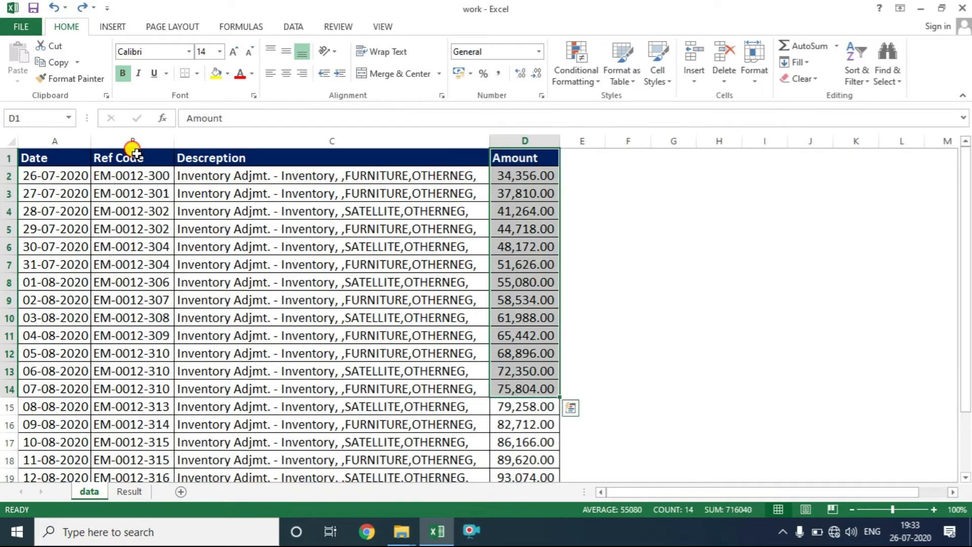
pyautogui.moveTo(132, 158); pyautogui.dragTo(135, 245)
pyautogui.click(129, 491)
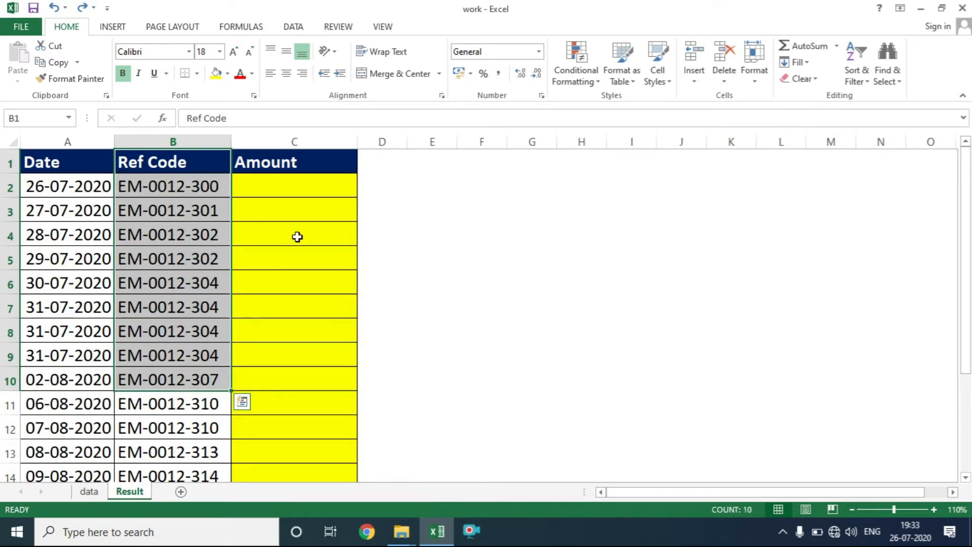
pyautogui.click(289, 188)
pyautogui.write('=VLOOKUP(')
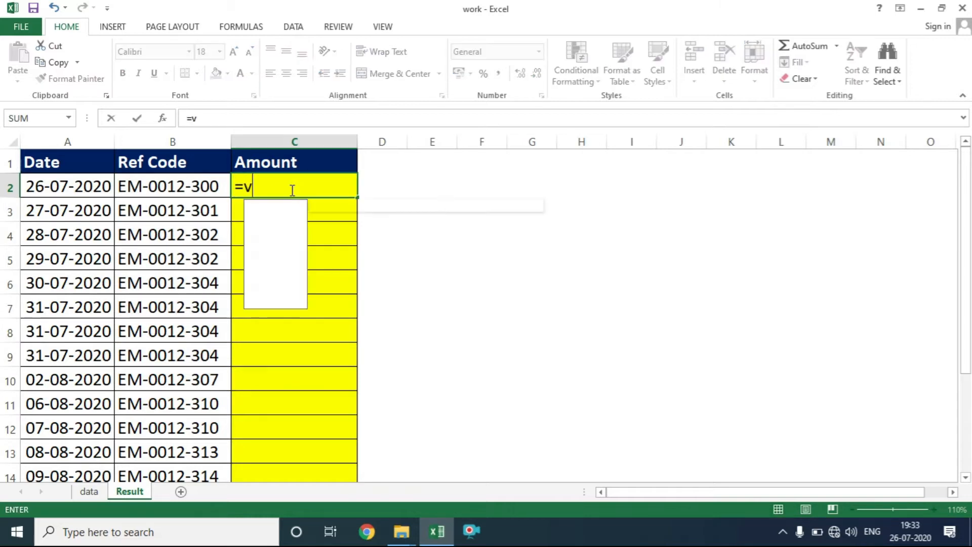
pyautogui.press('Left')
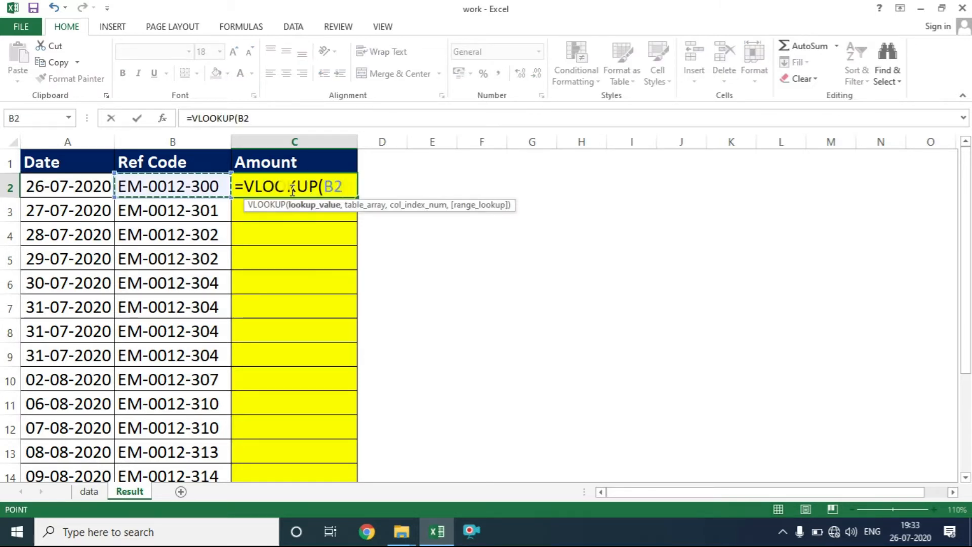
pyautogui.write(',')
pyautogui.click(89, 490)
pyautogui.moveTo(151, 143); pyautogui.dragTo(488, 143)
pyautogui.write(',3')
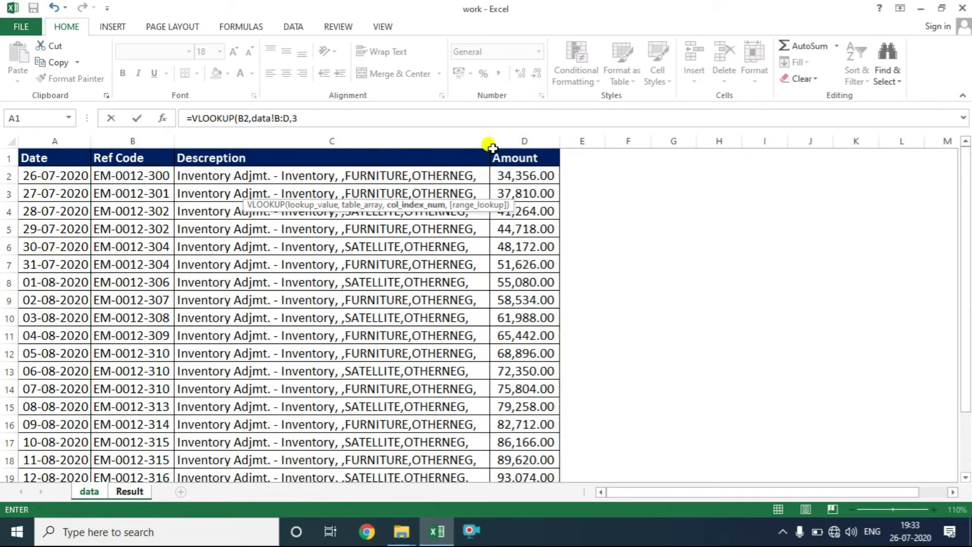
pyautogui.write(',')
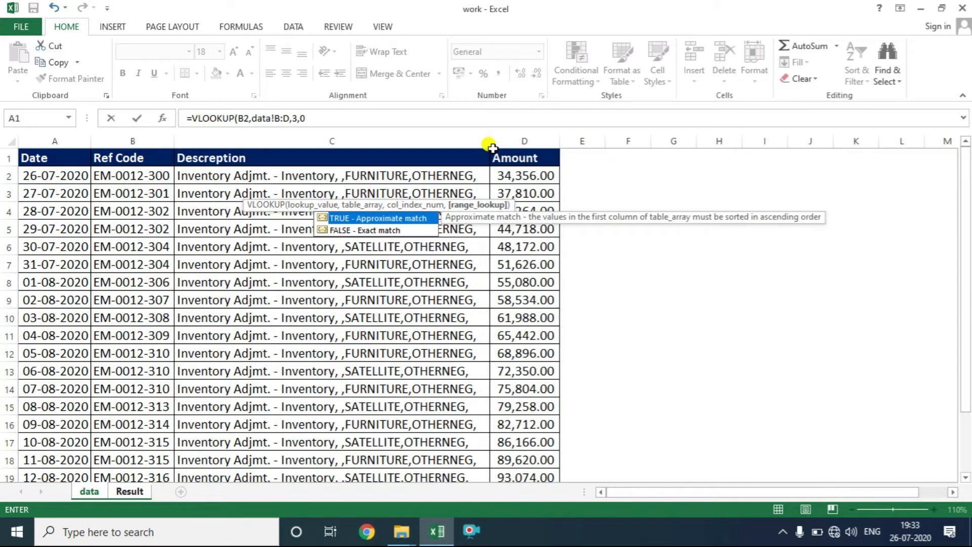
pyautogui.write('0')
pyautogui.press('Return')
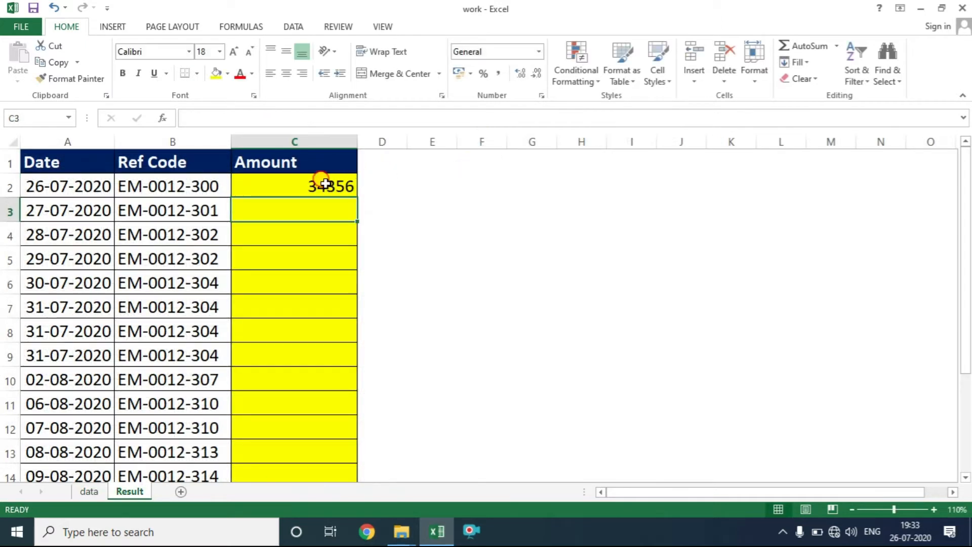
# Step: Fill the VLOOKUP formula down the Amount column and compare the amounts of the repeated ref codes
pyautogui.click(322, 185)
pyautogui.doubleClick(357, 196)
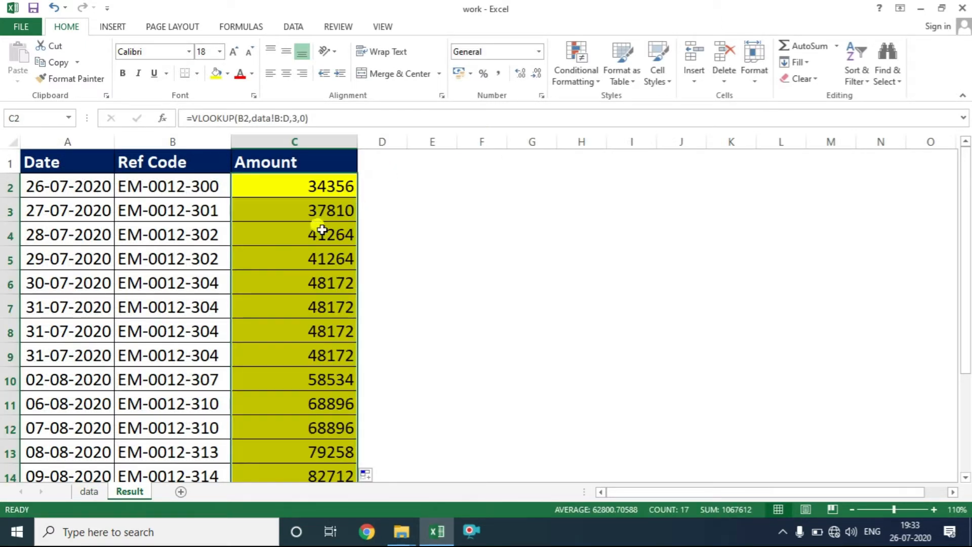
pyautogui.moveTo(191, 235); pyautogui.dragTo(200, 260)
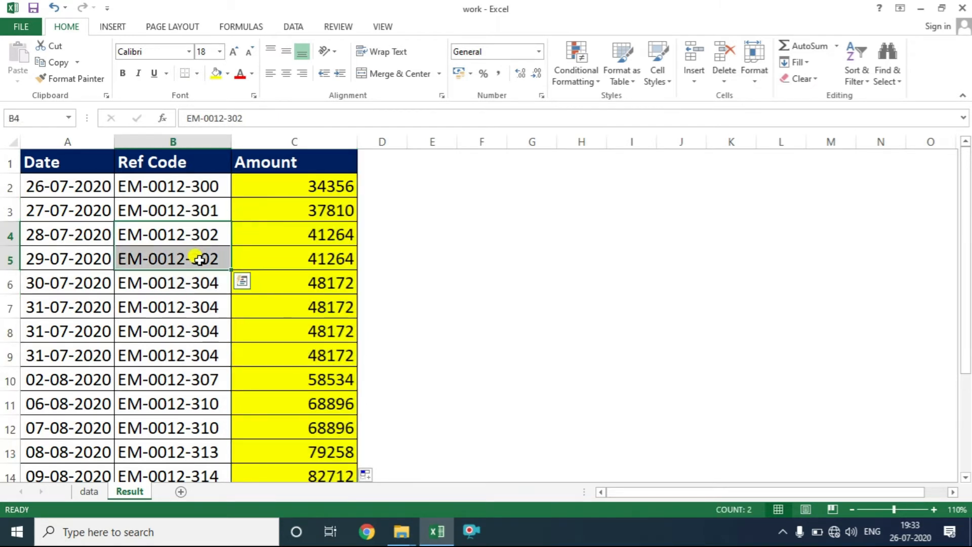
pyautogui.moveTo(319, 235); pyautogui.dragTo(319, 258)
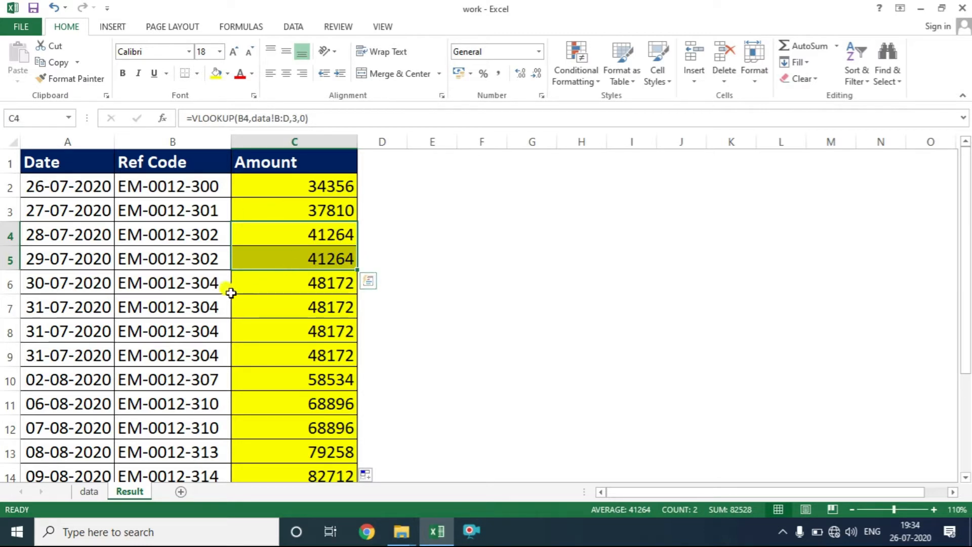
pyautogui.moveTo(200, 282); pyautogui.dragTo(194, 362)
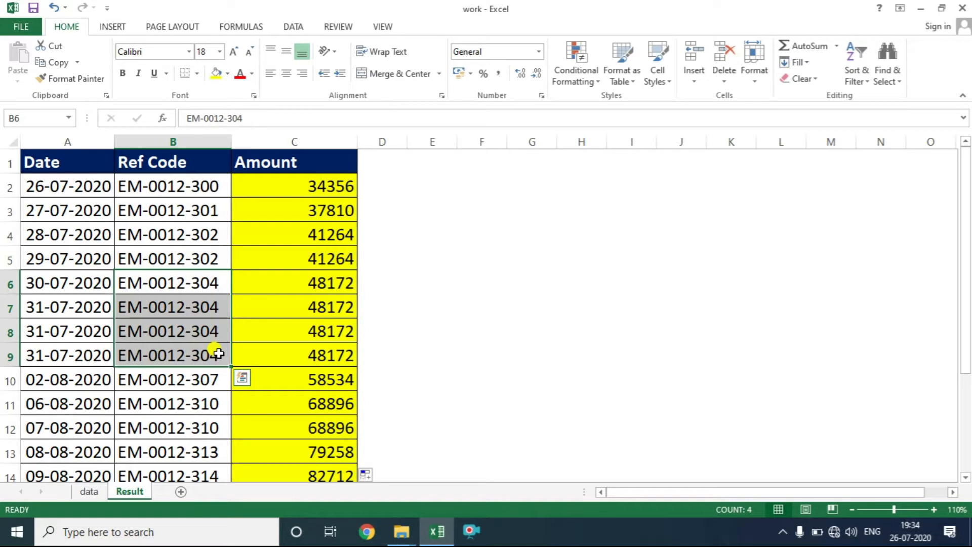
# Step: Highlight duplicate values in the Result sheet's Ref Code column with light red fill and dark red text
pyautogui.click(175, 142)
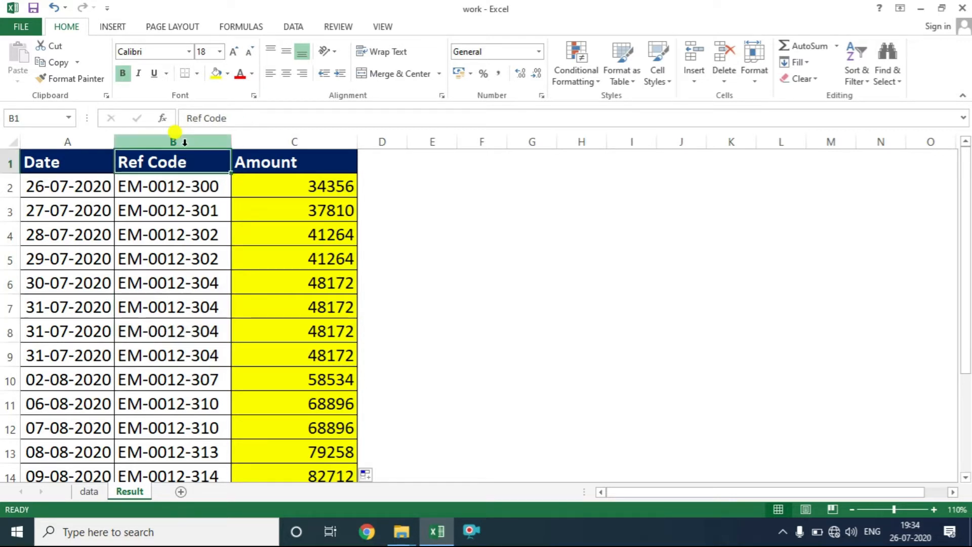
pyautogui.click(576, 76)
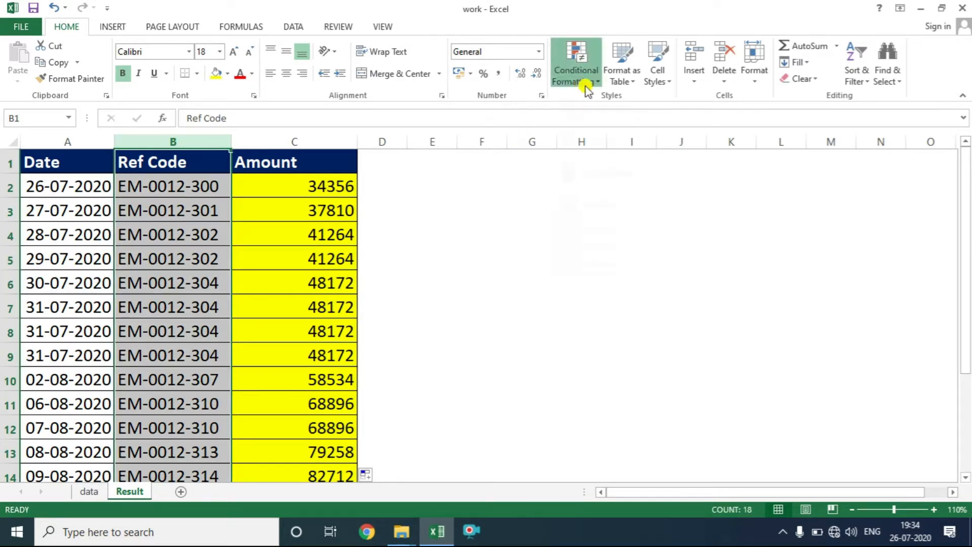
pyautogui.moveTo(614, 98)
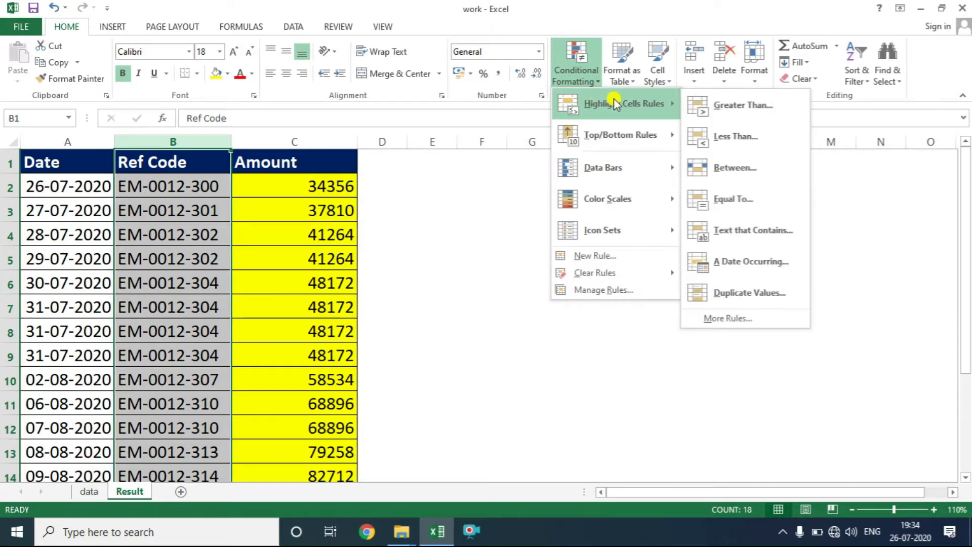
pyautogui.click(737, 290)
pyautogui.click(527, 289)
# Step: Highlight duplicate values in the data sheet's Ref Code column with light red fill and dark red text
pyautogui.click(89, 491)
pyautogui.click(129, 140)
pyautogui.click(583, 78)
pyautogui.moveTo(597, 101)
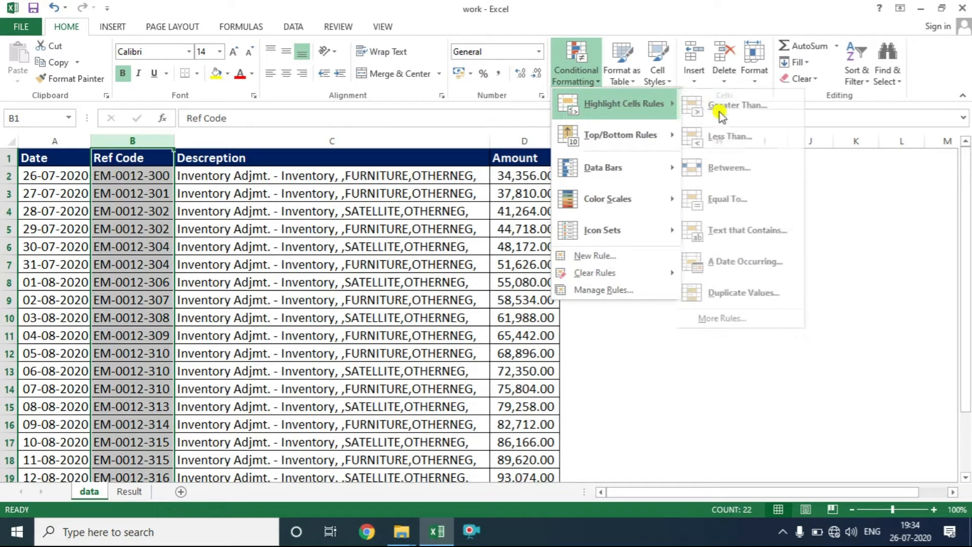
pyautogui.click(741, 294)
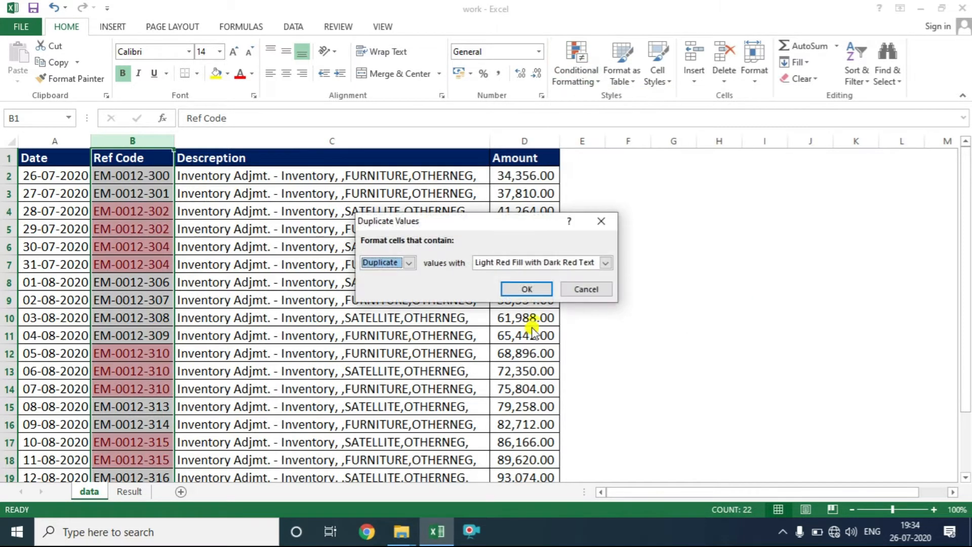
pyautogui.click(529, 289)
# Step: Compare the amounts for the repeated ref code EM-0012-302 between the Result sheet and the data sheet
pyautogui.click(136, 491)
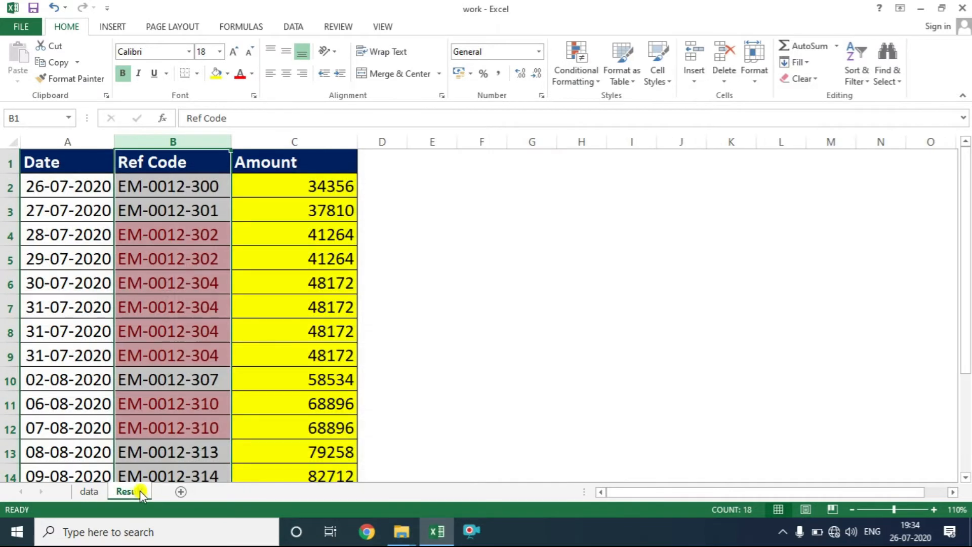
pyautogui.click(202, 232)
pyautogui.click(196, 257)
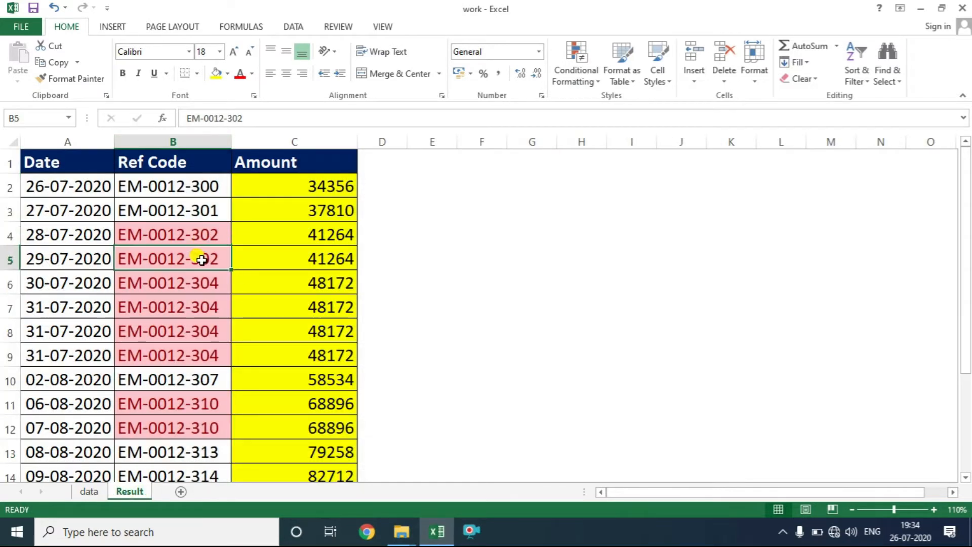
pyautogui.click(312, 230)
pyautogui.moveTo(319, 257); pyautogui.dragTo(319, 234)
pyautogui.click(184, 237)
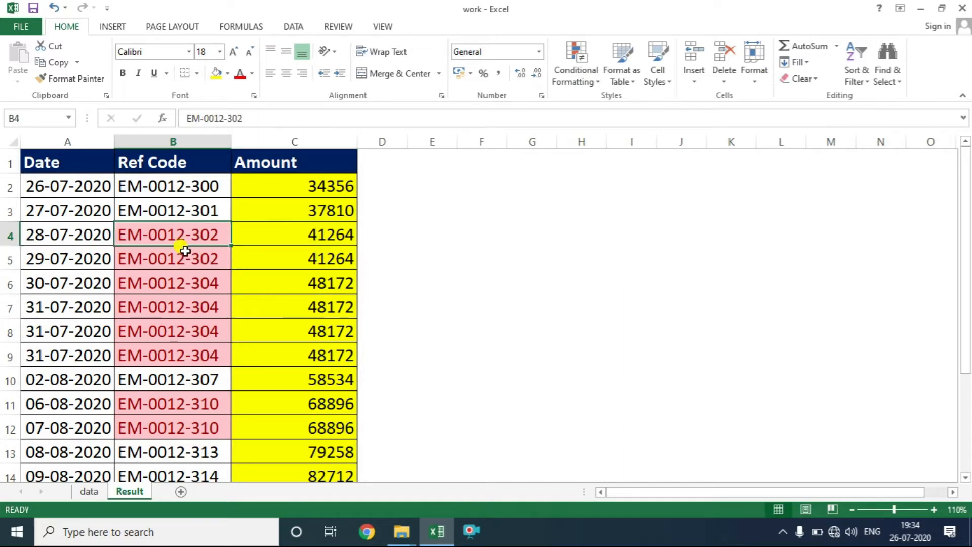
pyautogui.click(196, 260)
pyautogui.click(309, 262)
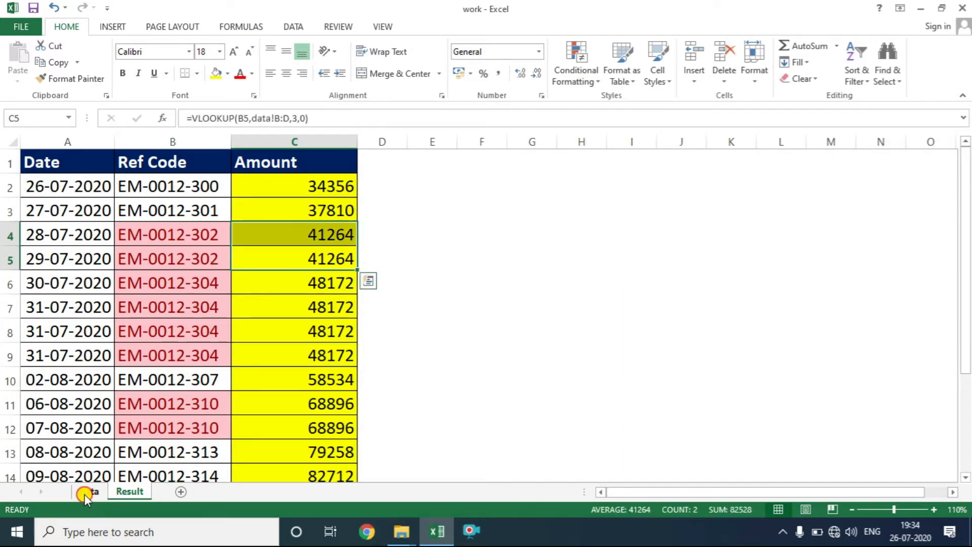
pyautogui.click(89, 491)
pyautogui.click(146, 210)
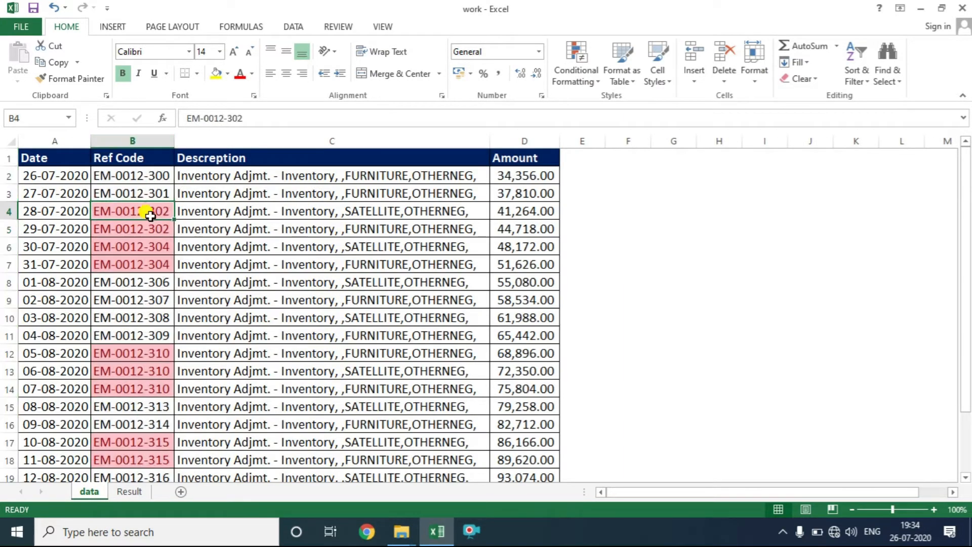
pyautogui.click(525, 211)
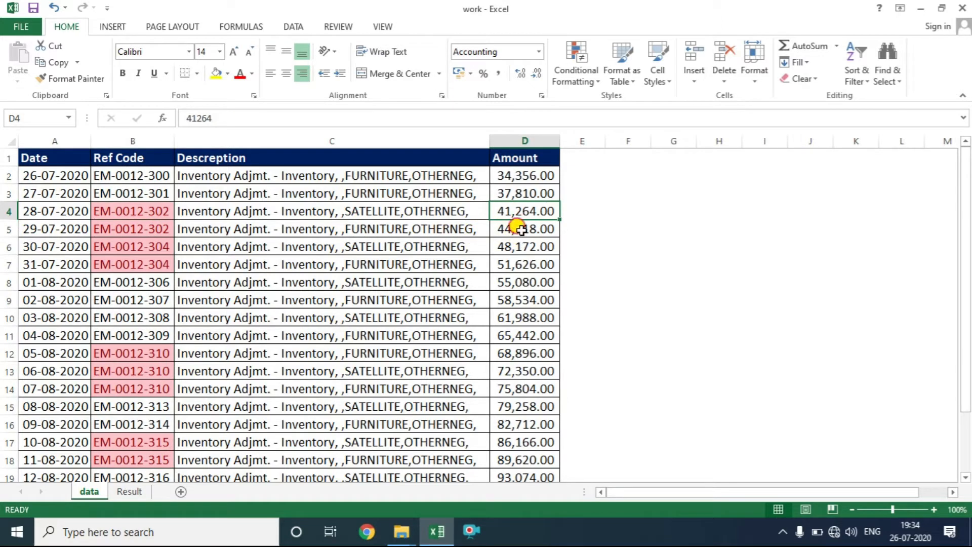
pyautogui.click(518, 229)
# Step: Insert a slightly wider column before Ref Code on the Result sheet and give it the header ref2
pyautogui.click(129, 493)
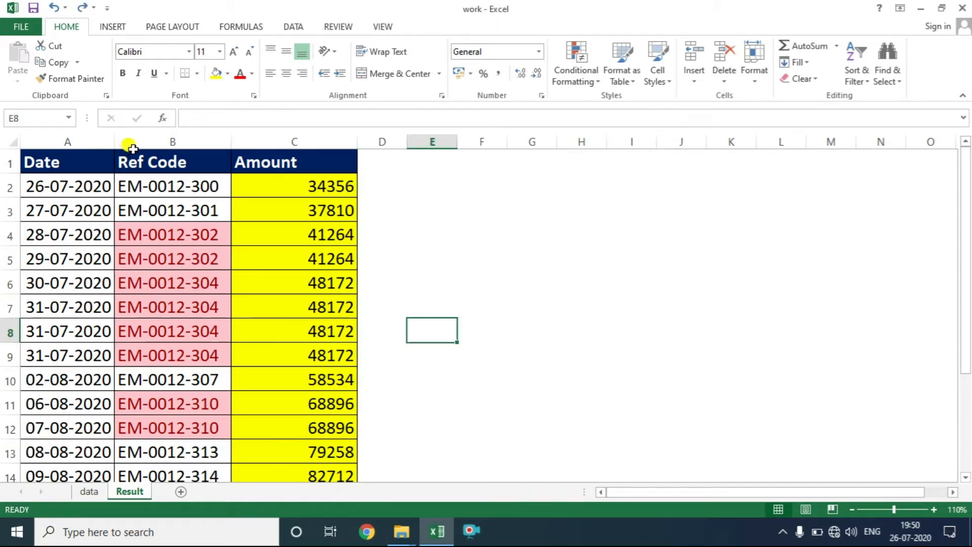
pyautogui.click(144, 137)
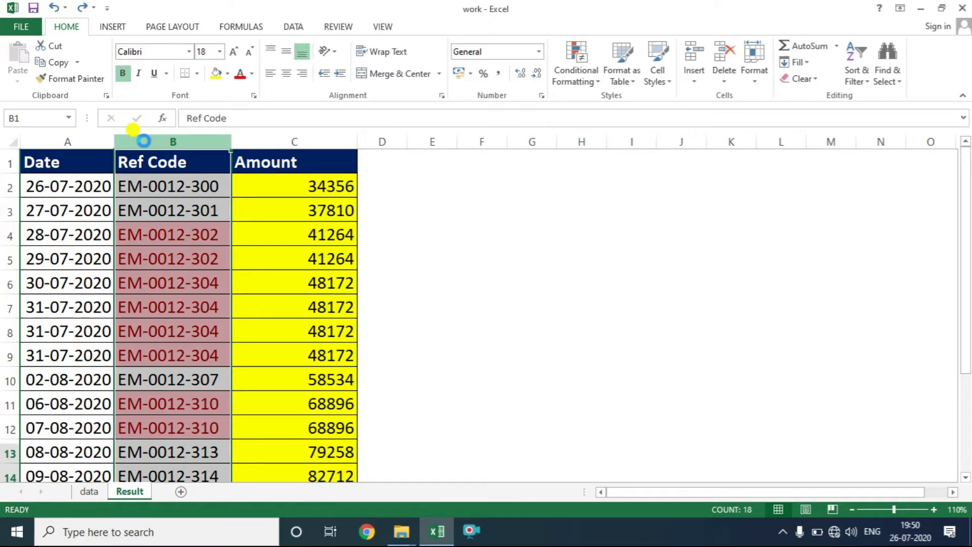
pyautogui.hotkey('ctrl', 'shift', '+')
pyautogui.click(143, 154)
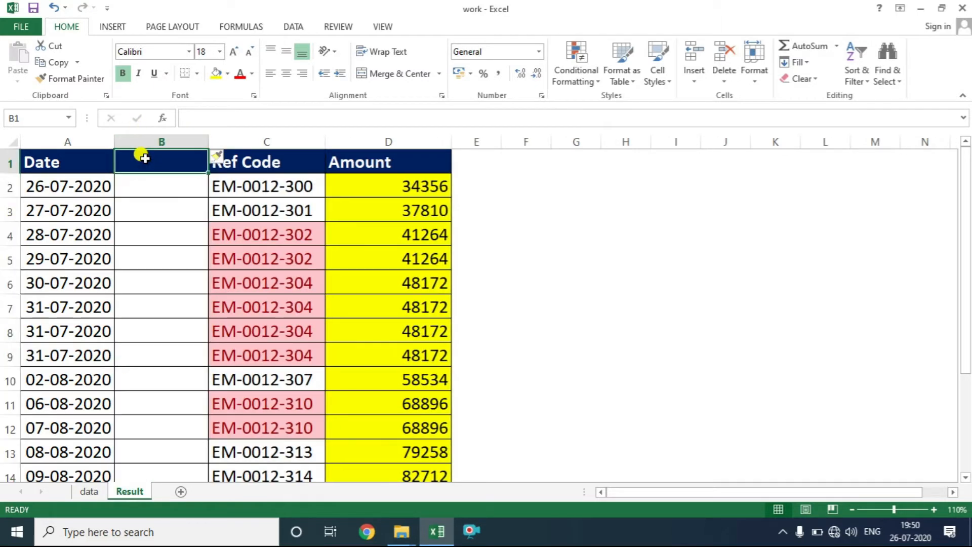
pyautogui.write('ref2')
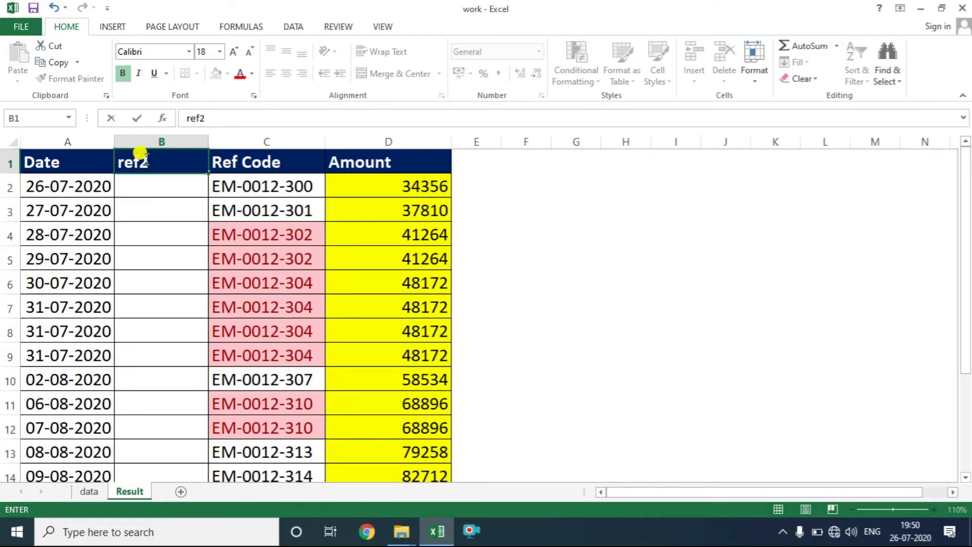
pyautogui.press('Return')
pyautogui.moveTo(208, 141); pyautogui.dragTo(217, 189)
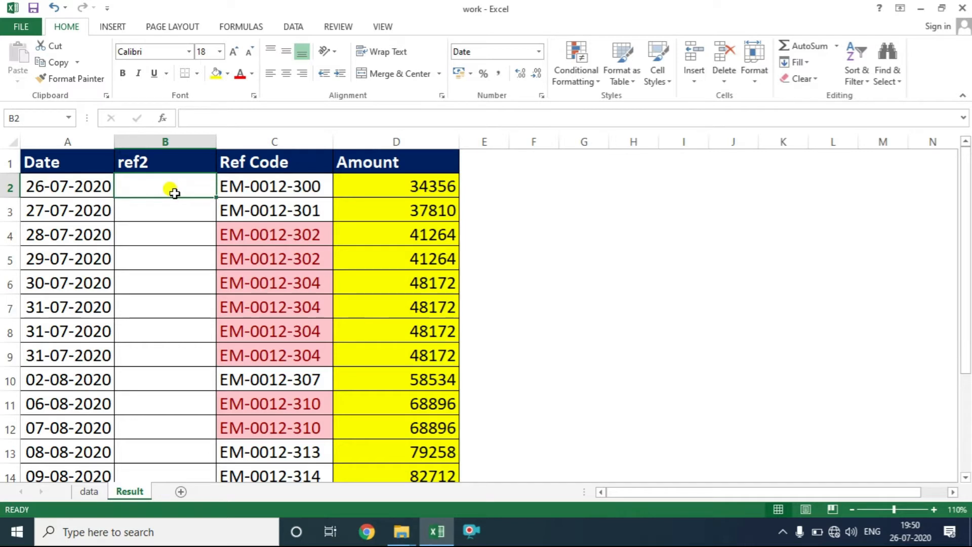
pyautogui.moveTo(277, 188); pyautogui.dragTo(243, 355)
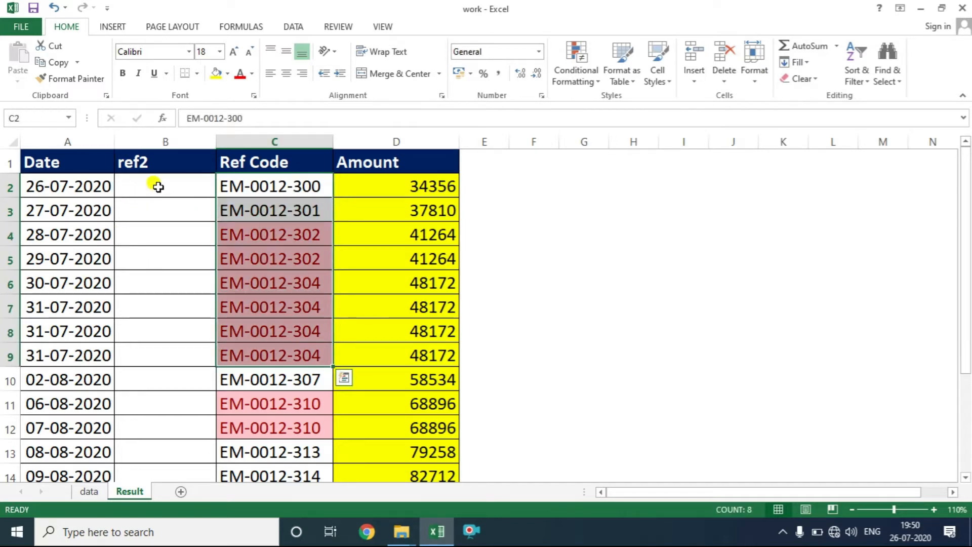
pyautogui.moveTo(158, 187); pyautogui.dragTo(126, 404)
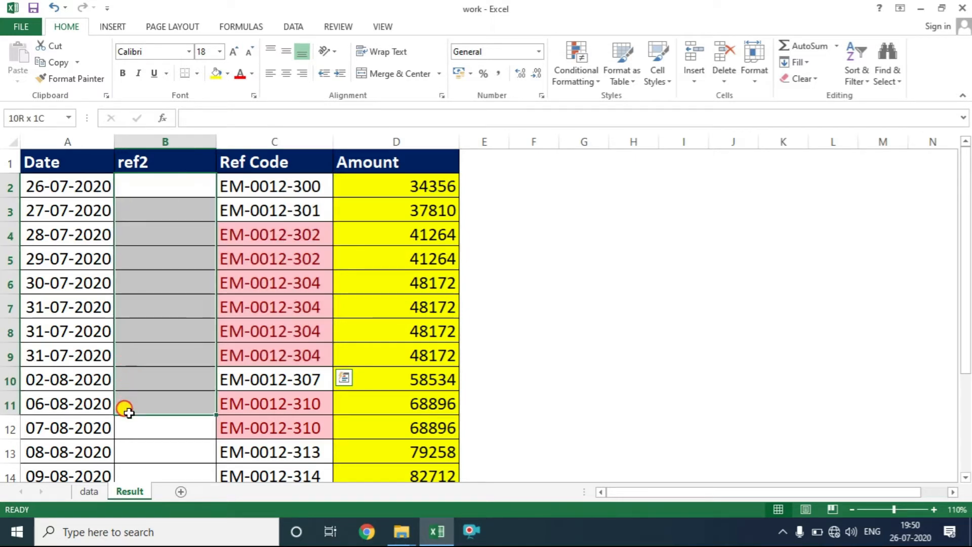
# Step: Start an IF formula in B2 that tests COUNTIFS(C2:C2,C2)=1 and returns C2 when true
pyautogui.moveTo(130, 405); pyautogui.dragTo(152, 191)
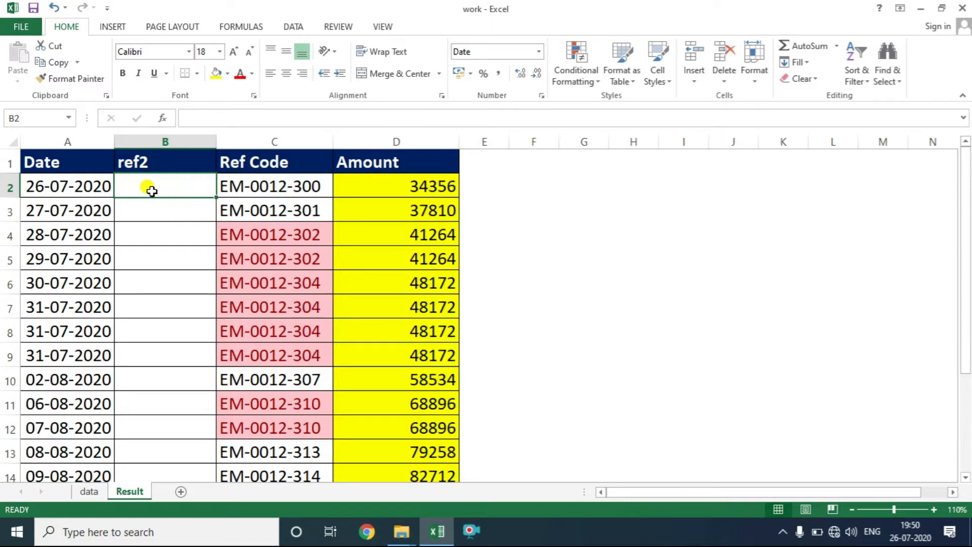
pyautogui.write('=if')
pyautogui.press('Tab')
pyautogui.write('coun')
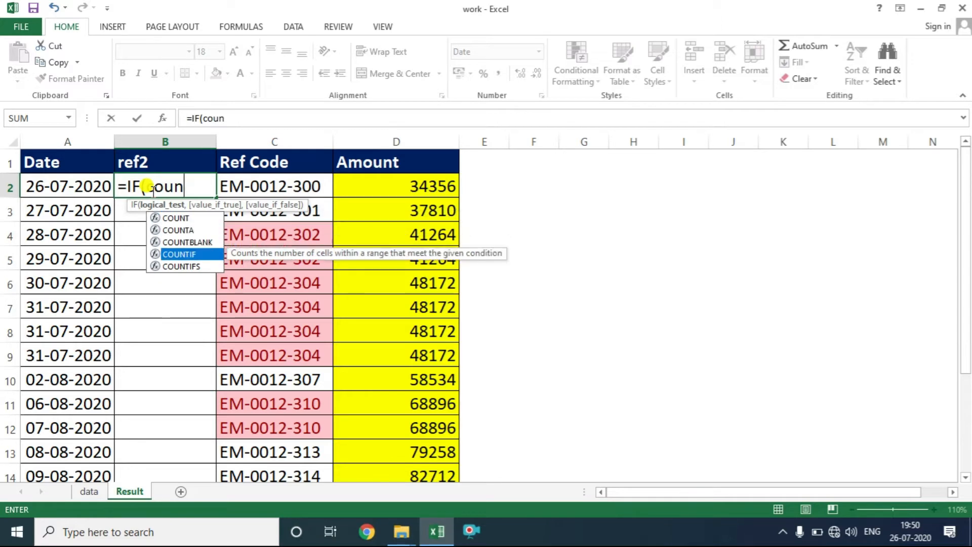
pyautogui.press('Down')
pyautogui.press('Tab')
pyautogui.press('Right')
pyautogui.press('F8')
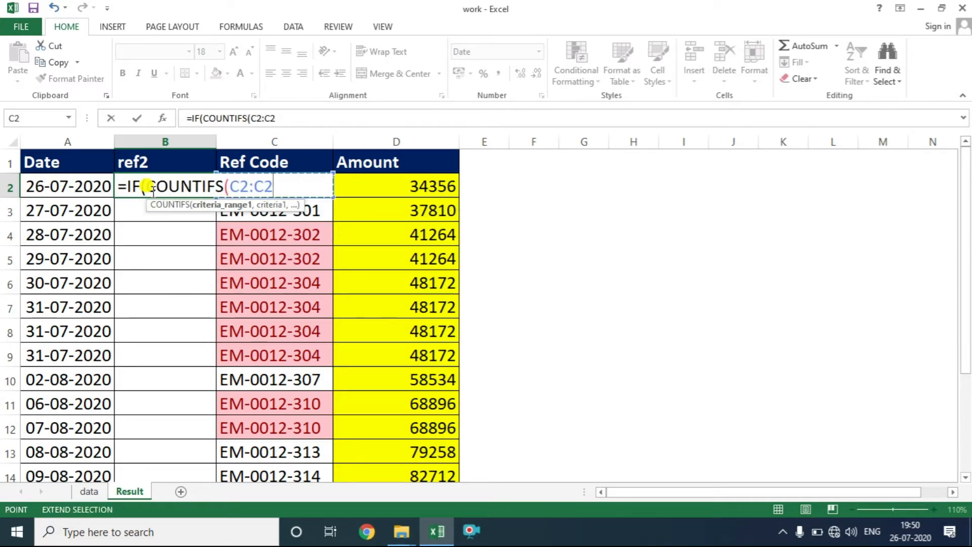
pyautogui.write(',')
pyautogui.press('Right')
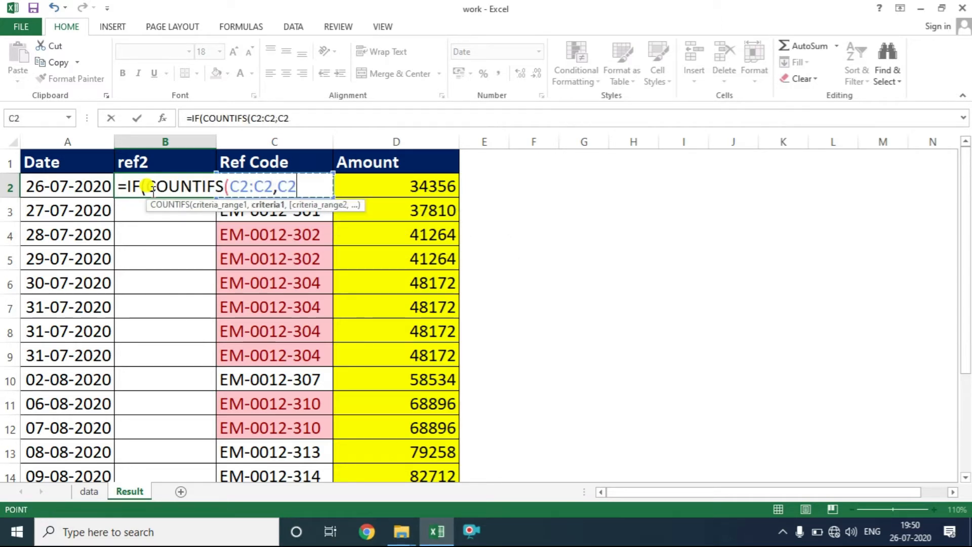
pyautogui.write(')=1,')
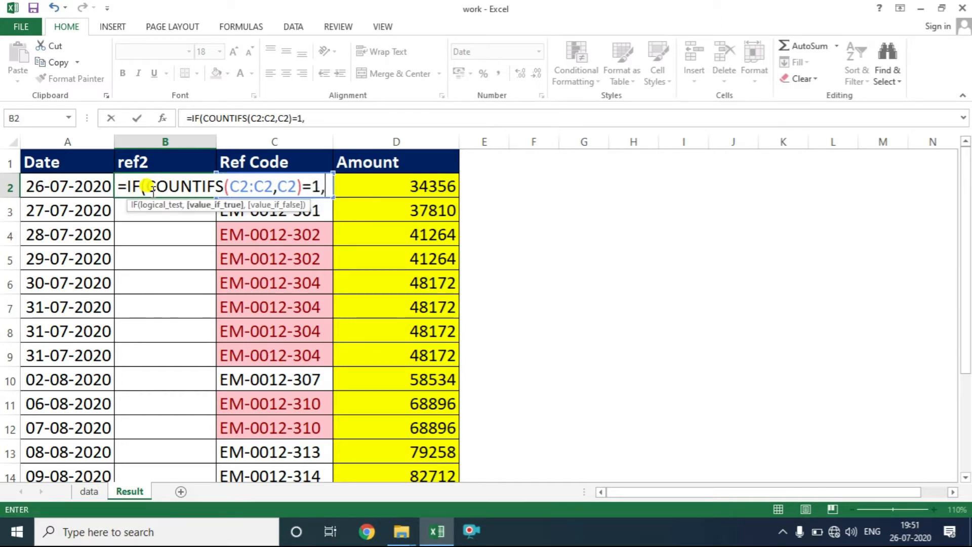
pyautogui.press('Right')
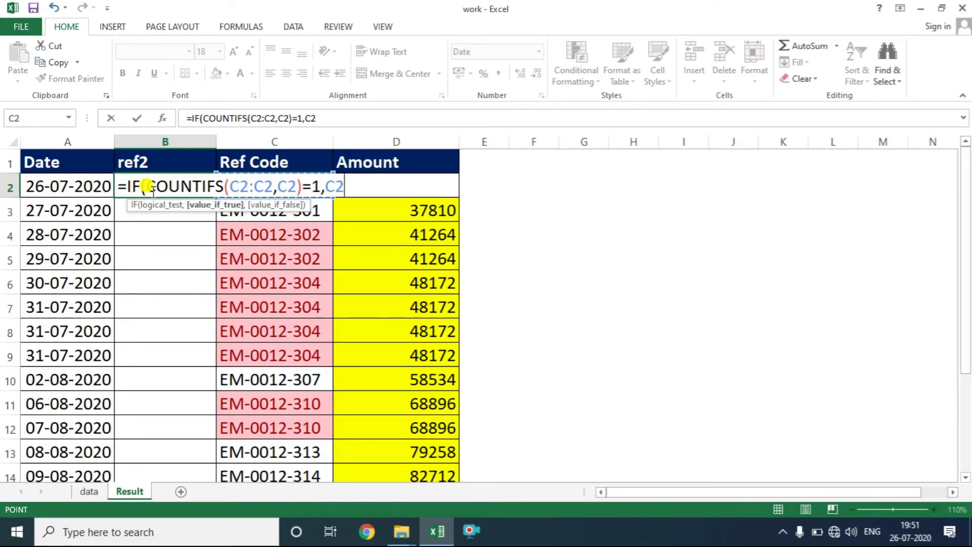
# Step: Complete the B2 formula with CONCATENATE(C2,".",COUNTIFS(C2:C2,C2)-1) as the false result, and fit column B to its contents
pyautogui.write(',con')
pyautogui.press('Tab')
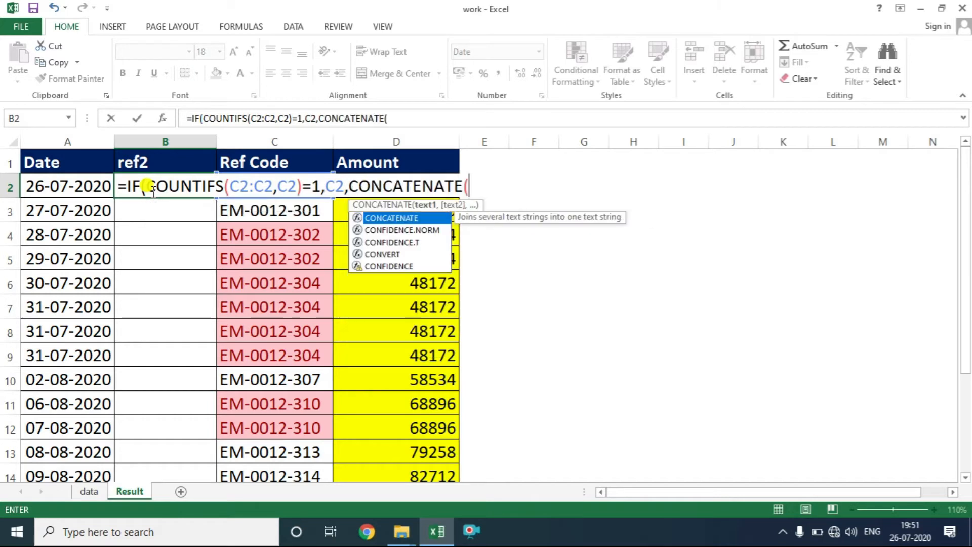
pyautogui.press('Right')
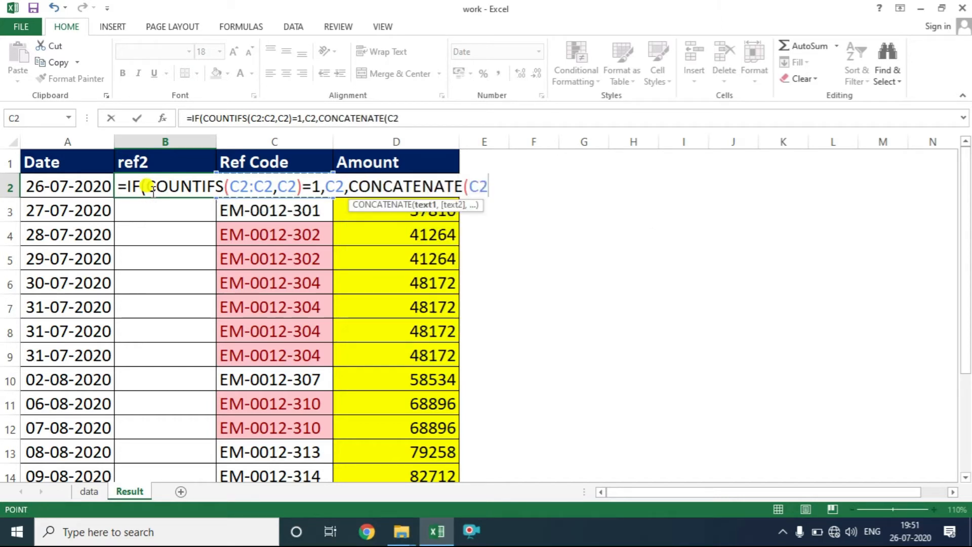
pyautogui.write(',".",coun')
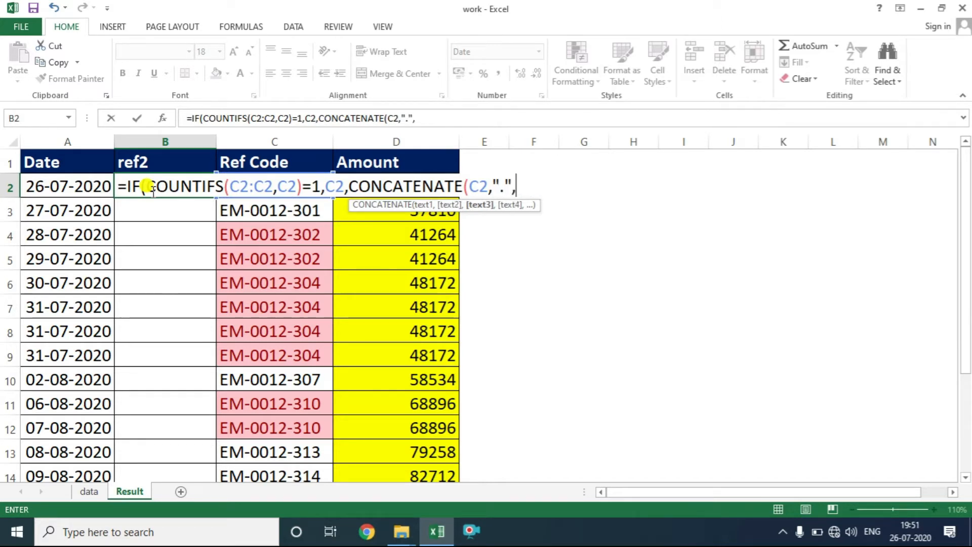
pyautogui.press('Down')
pyautogui.press('Down')
pyautogui.press('Down')
pyautogui.press('Down')
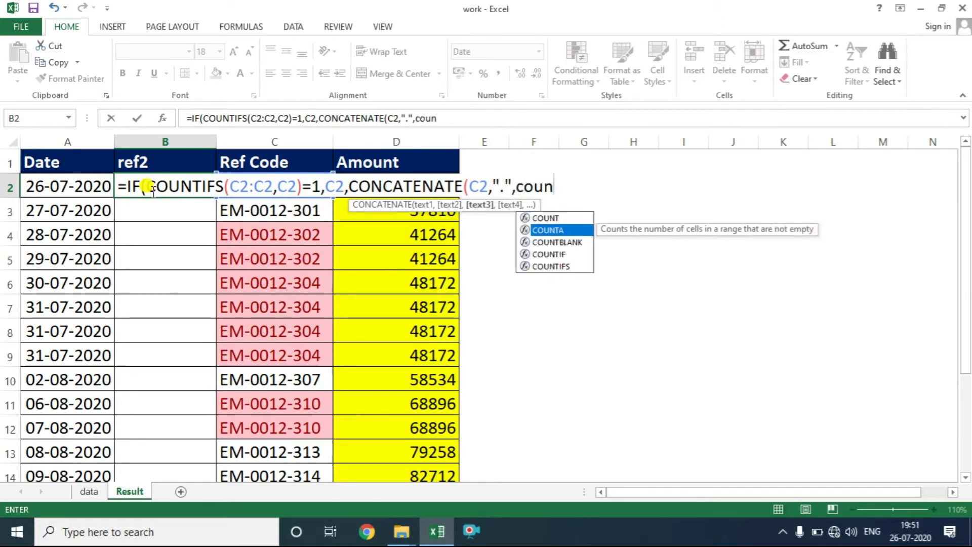
pyautogui.press('Tab')
pyautogui.press('Right')
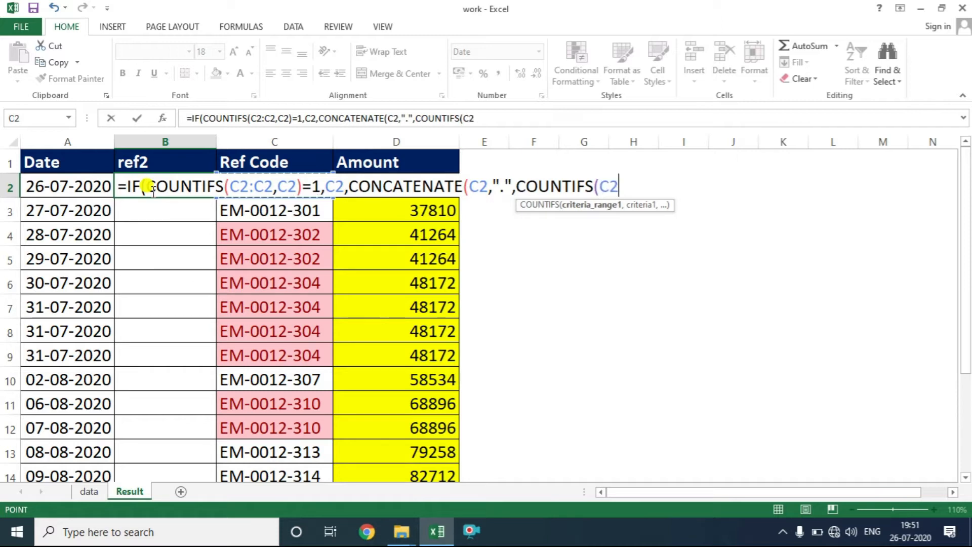
pyautogui.press('F8')
pyautogui.write(',')
pyautogui.press('Right')
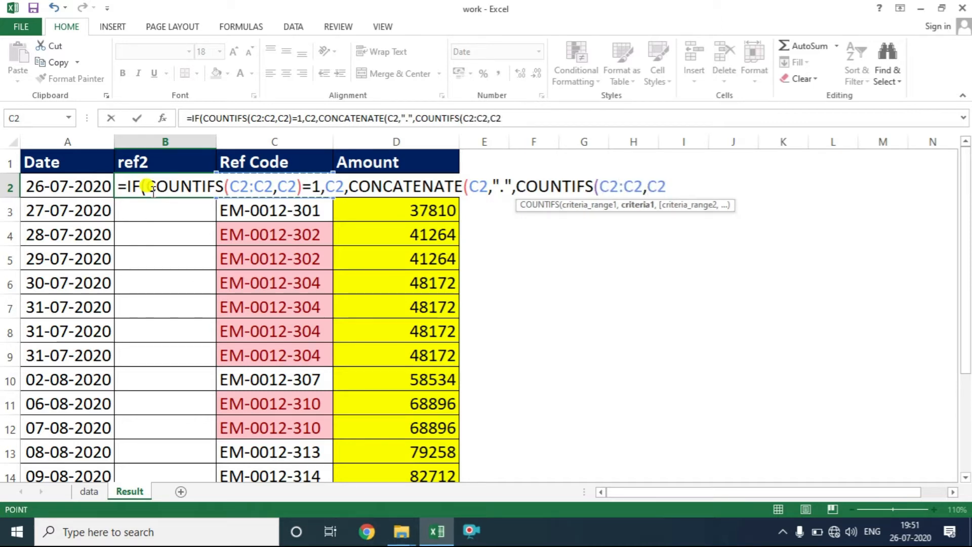
pyautogui.write('-1')
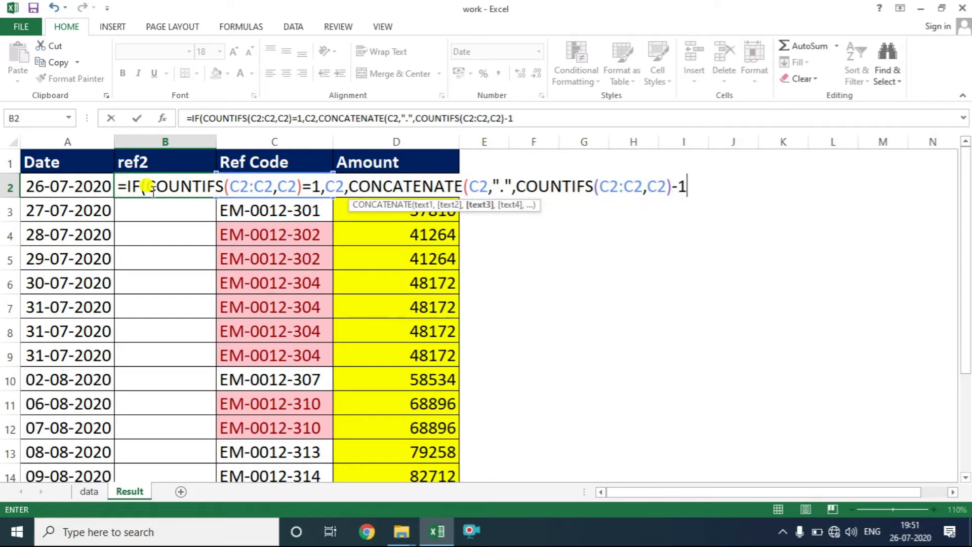
pyautogui.write('))')
pyautogui.press('Return')
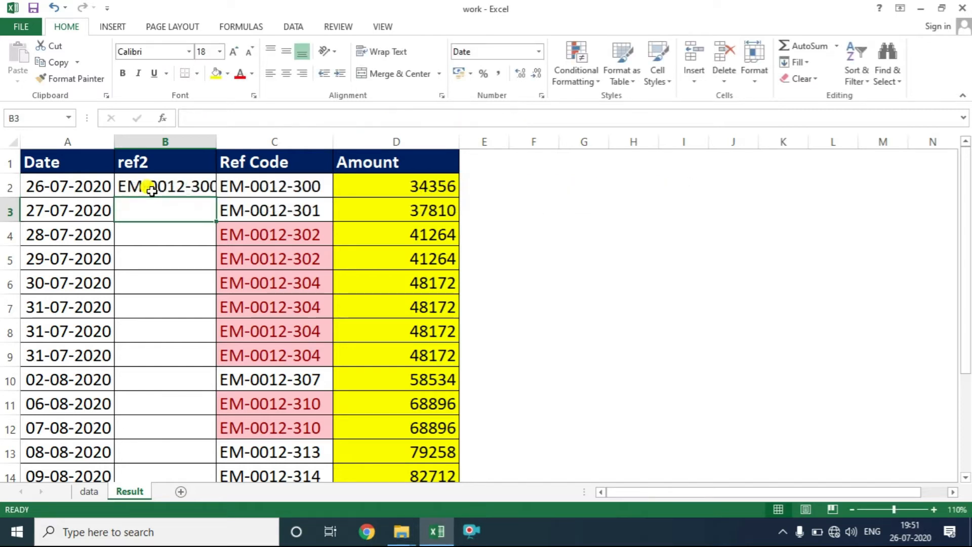
pyautogui.doubleClick(217, 139)
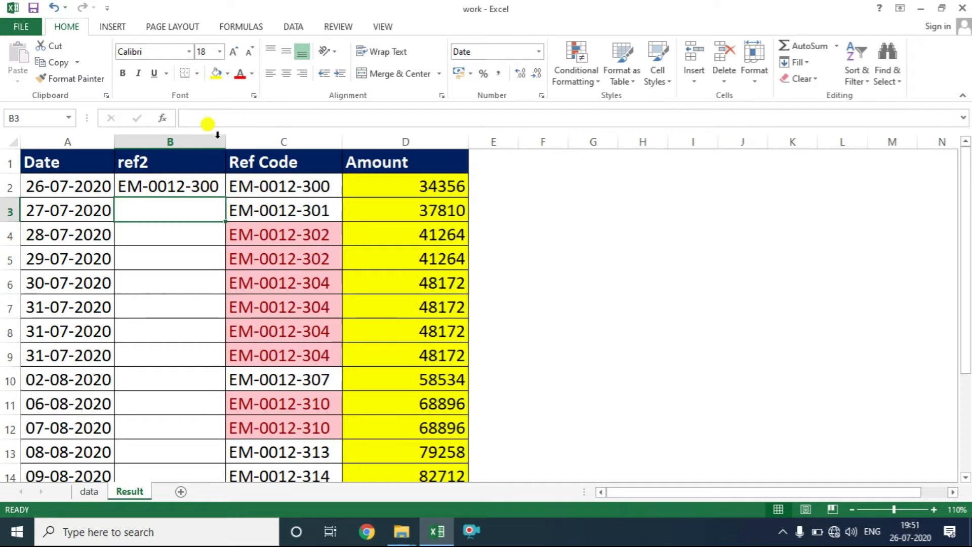
# Step: Make the start of both COUNTIFS ranges in the B2 formula absolute, as $C$2:C2
pyautogui.click(195, 185)
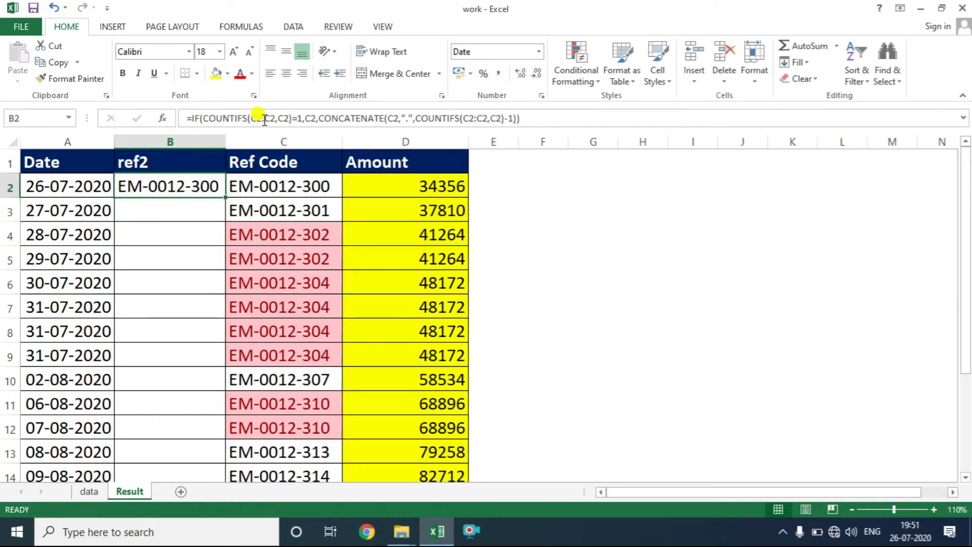
pyautogui.click(257, 119)
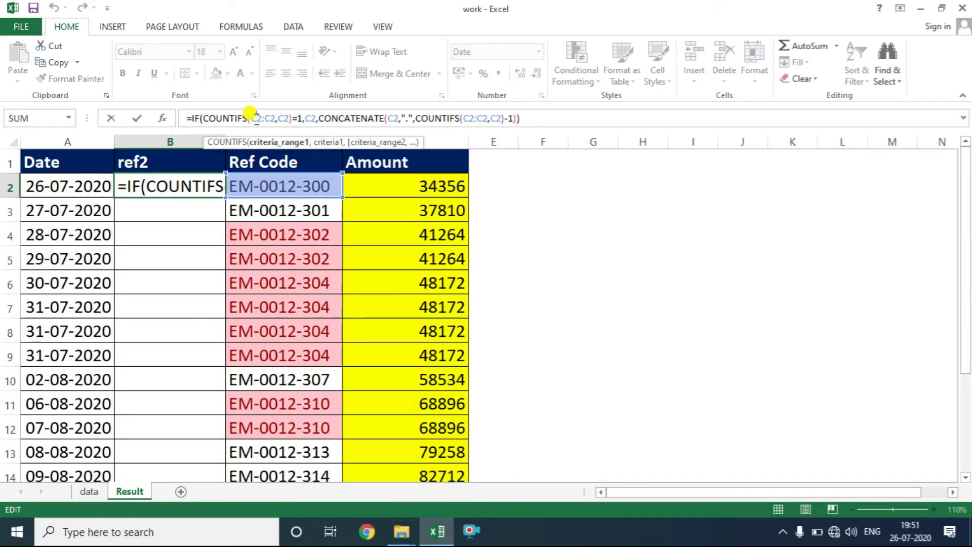
pyautogui.press('F4')
pyautogui.click(477, 118)
pyautogui.press('F4')
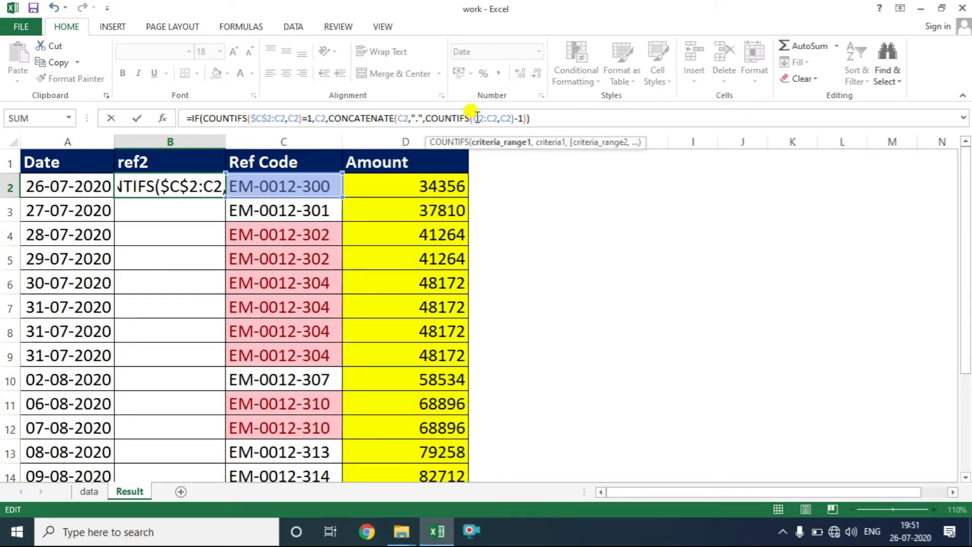
pyautogui.hotkey('ctrl', 'Return')
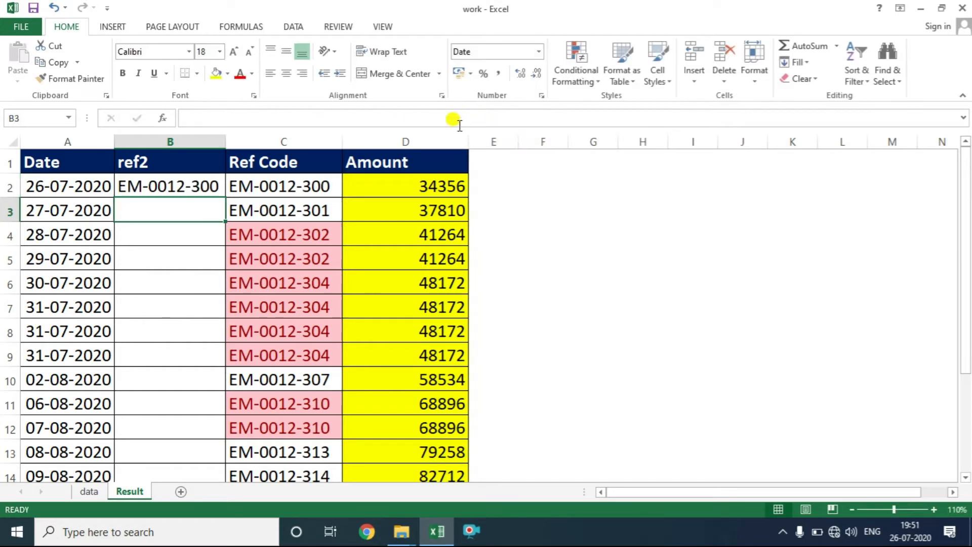
# Step: Fill the B2 formula down the ref2 column and widen the column to fit the codes
pyautogui.doubleClick(224, 197)
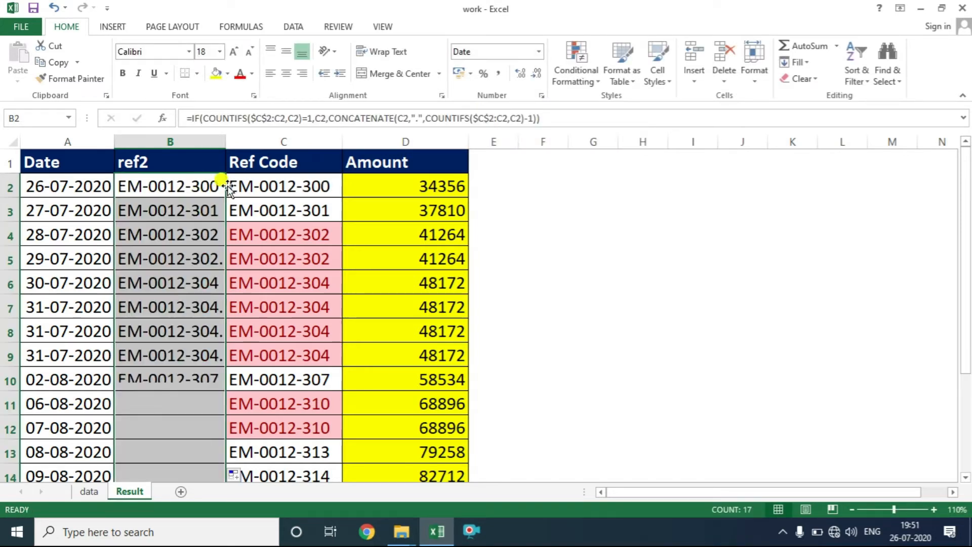
pyautogui.doubleClick(229, 146)
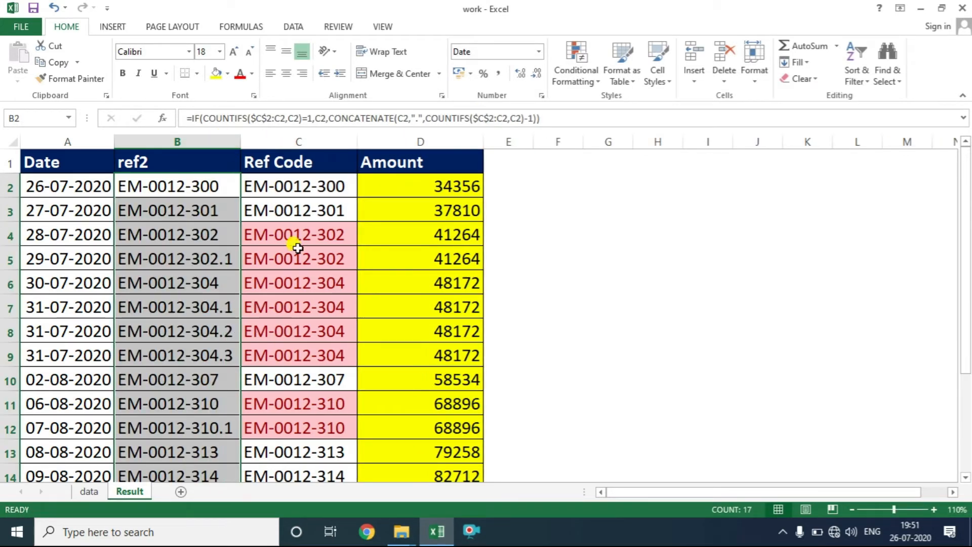
pyautogui.click(570, 217)
# Step: Compare the ref2 values with the repeated ref codes, such as EM-0012-302 and EM-0012-304, on the Result sheet
pyautogui.moveTo(307, 233); pyautogui.dragTo(305, 251)
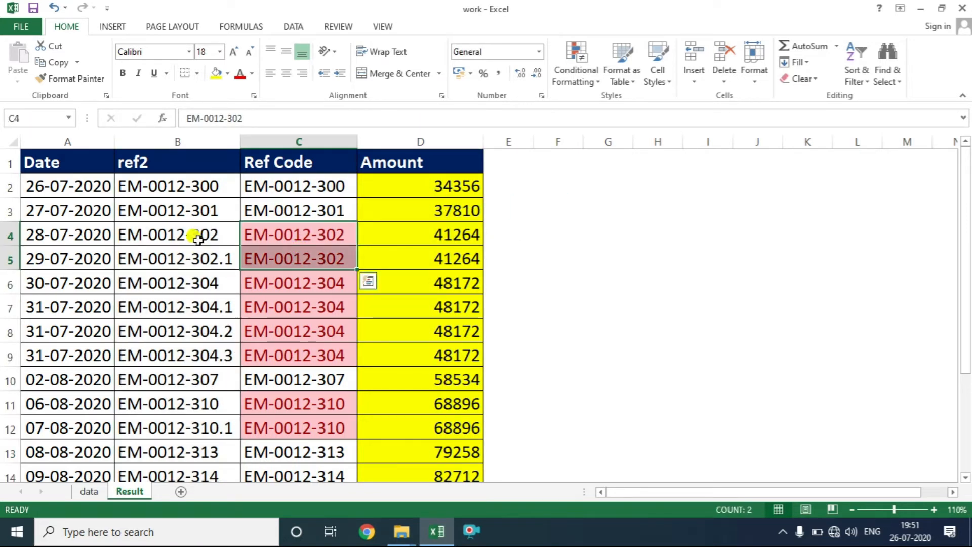
pyautogui.click(197, 239)
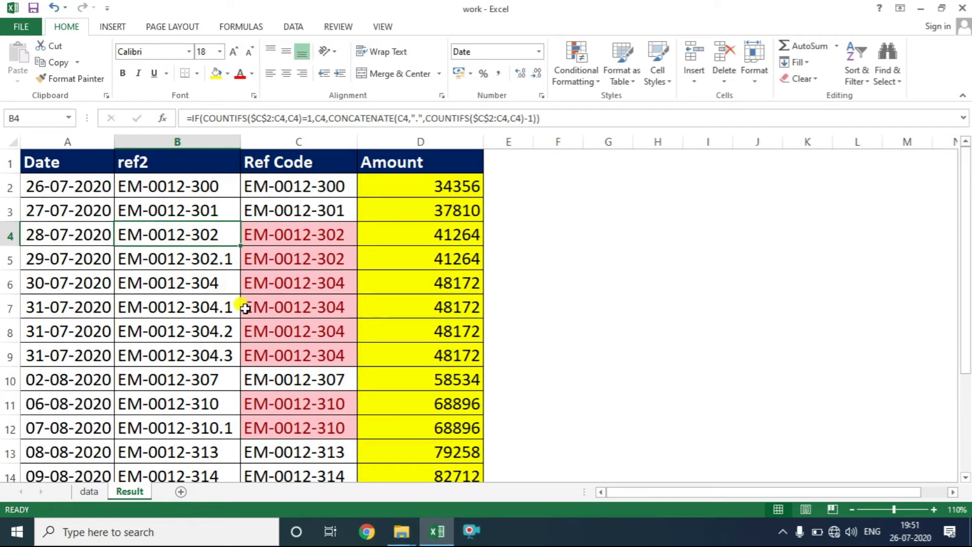
pyautogui.click(209, 256)
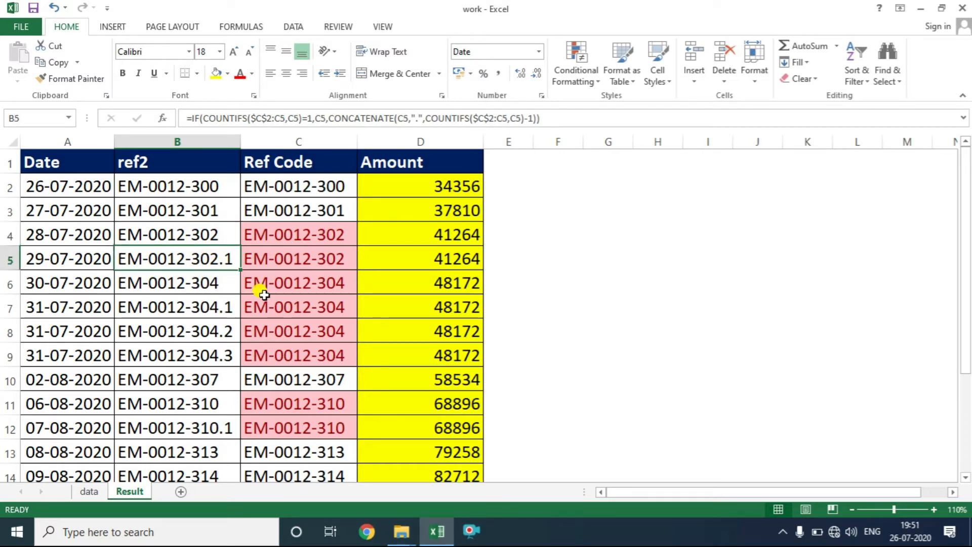
pyautogui.moveTo(324, 287); pyautogui.dragTo(318, 347)
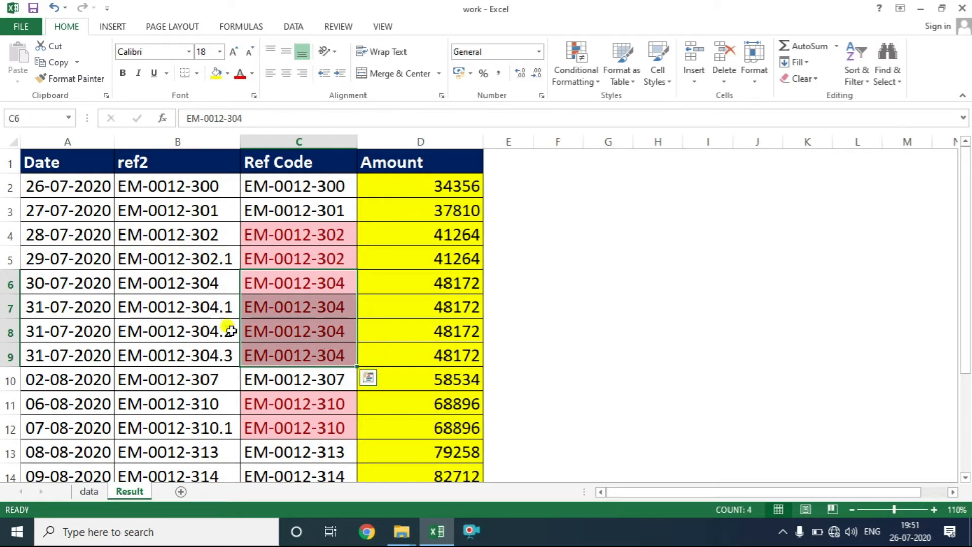
pyautogui.click(212, 307)
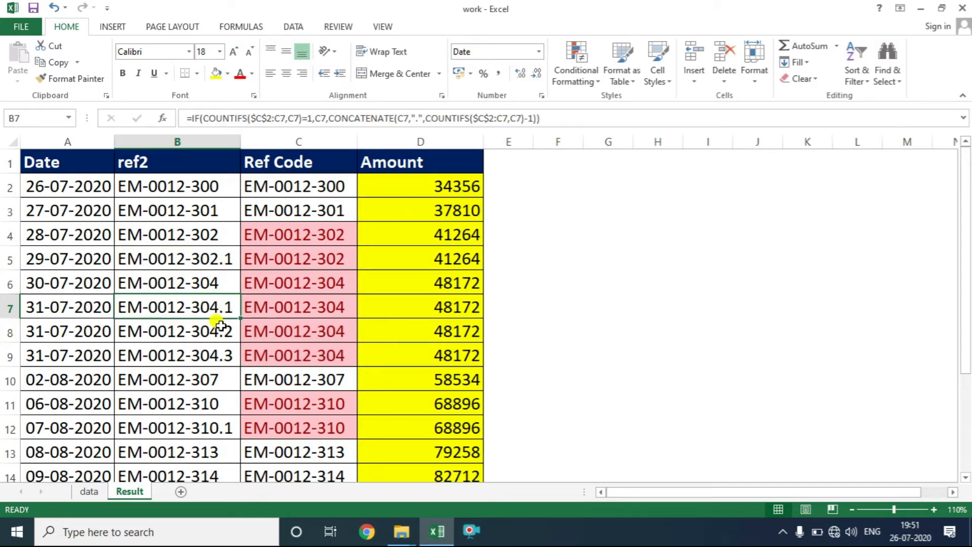
pyautogui.click(219, 327)
pyautogui.click(219, 350)
pyautogui.scroll(-1, 296, 350)
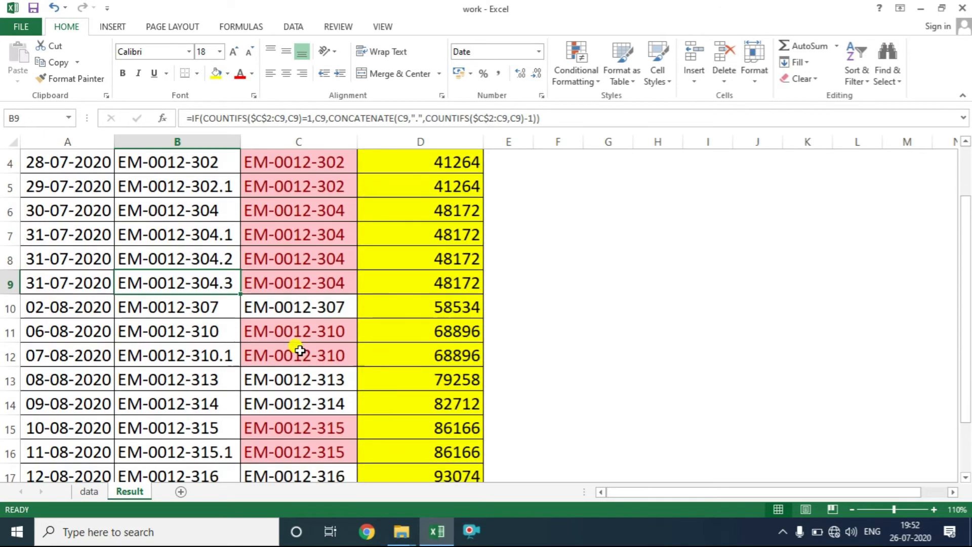
pyautogui.scroll(-3, 314, 344)
pyautogui.scroll(2, 324, 314)
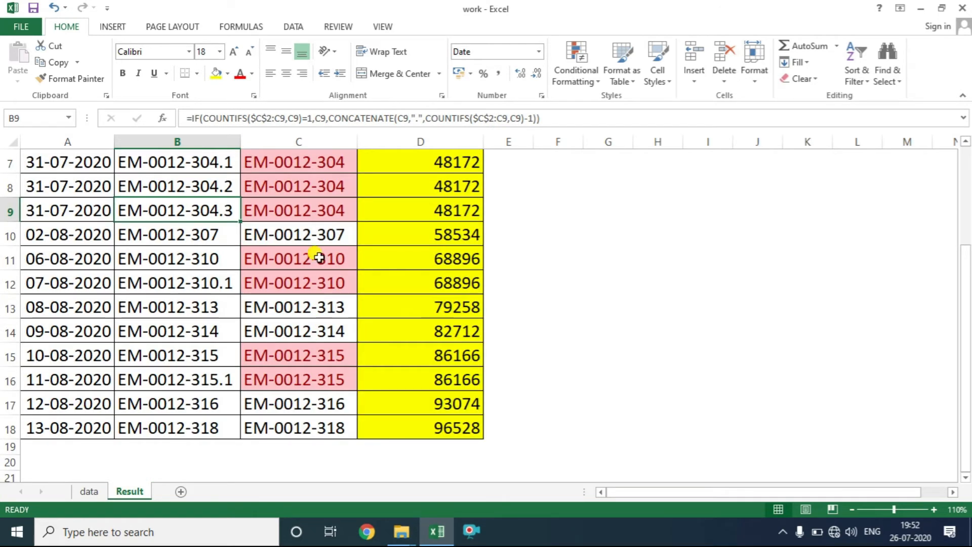
# Step: Copy the code EM-0012-304 from C9 into C19 and extend the ref2 formula to B19
pyautogui.click(321, 212)
pyautogui.hotkey('ctrl', 'c')
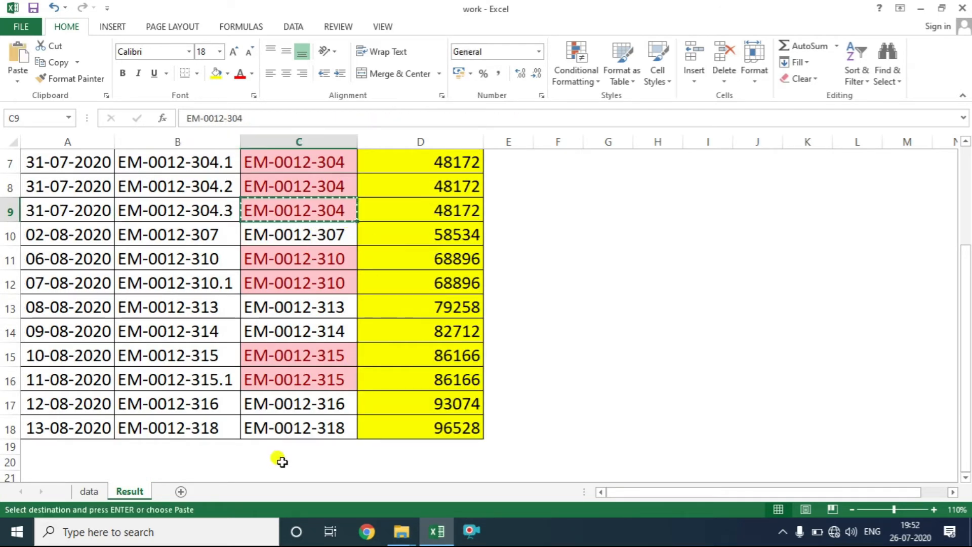
pyautogui.click(283, 447)
pyautogui.hotkey('ctrl', 'v')
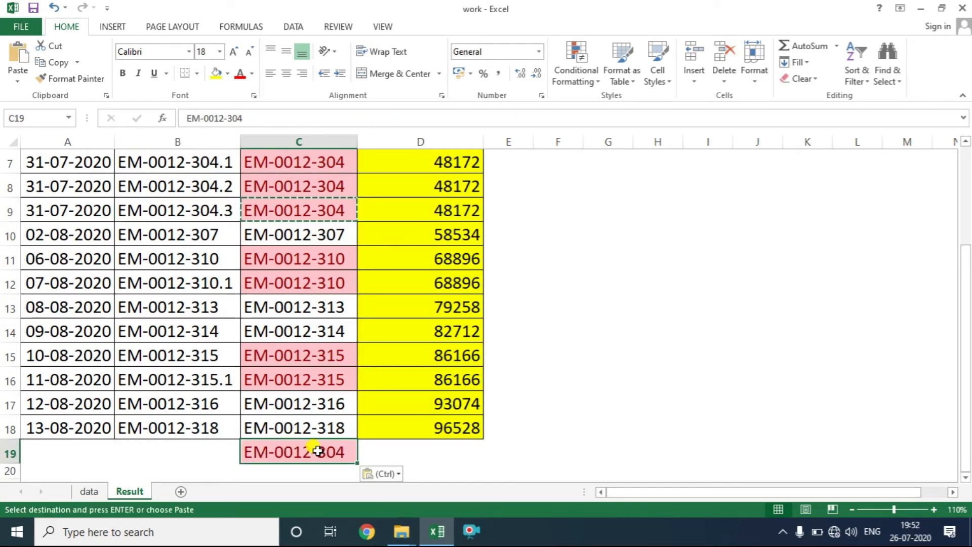
pyautogui.click(210, 445)
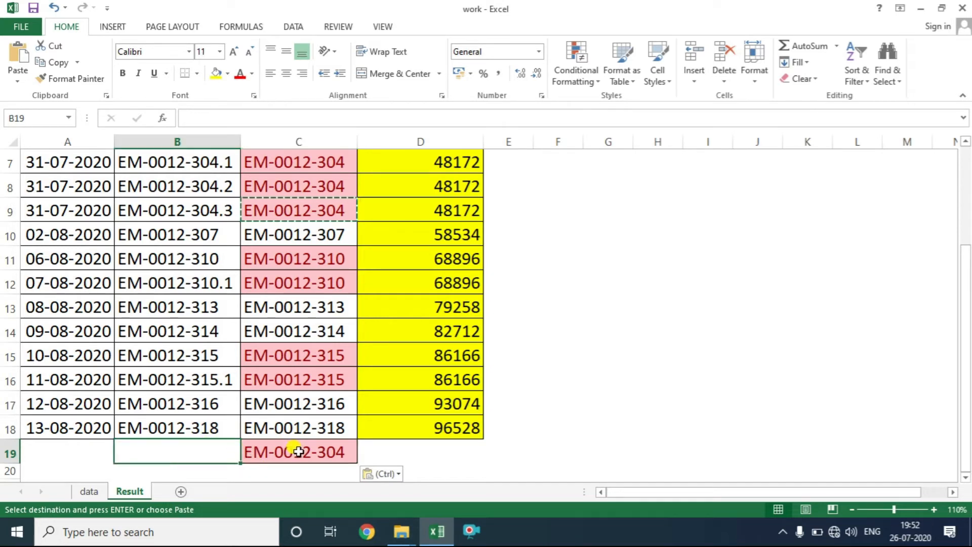
pyautogui.hotkey('ctrl', 'd')
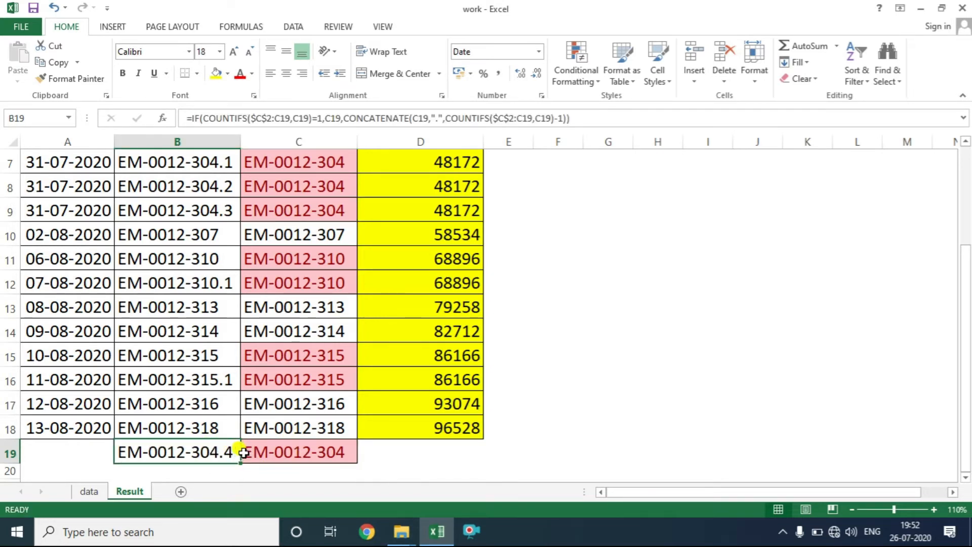
# Step: Repeat the EM-0012-304 code in C20 and extend the ref2 formula to B20
pyautogui.scroll(-1, 248, 449)
pyautogui.click(301, 398)
pyautogui.hotkey('ctrl', 'd')
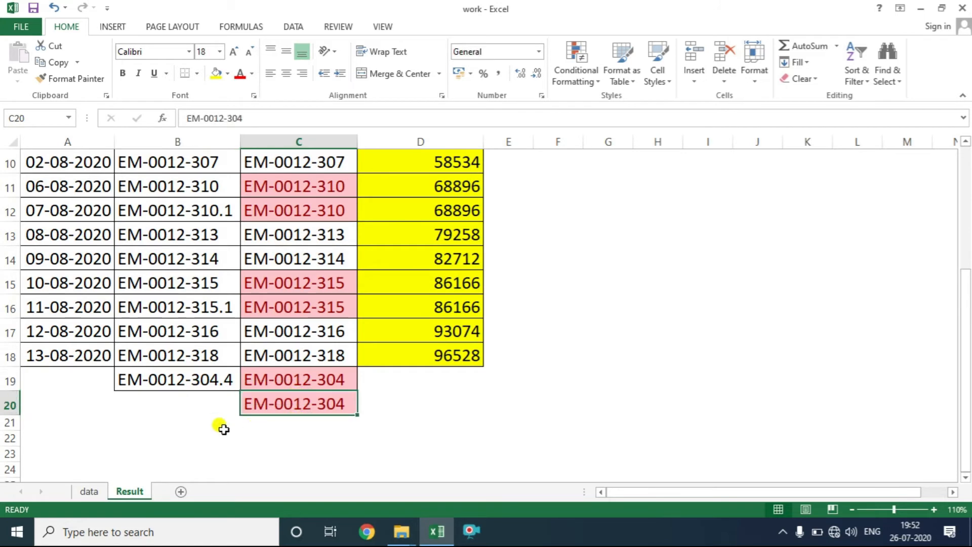
pyautogui.click(208, 405)
pyautogui.hotkey('ctrl', 'd')
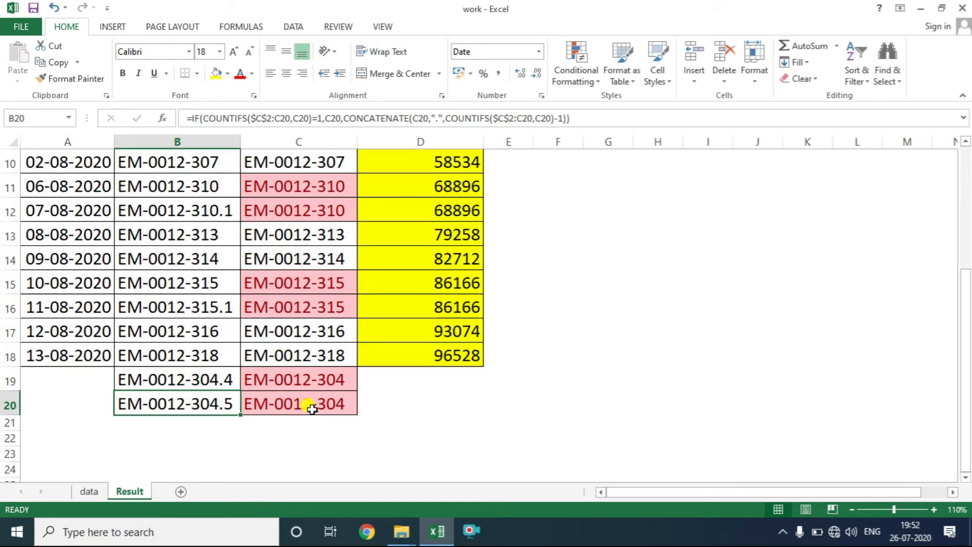
# Step: Delete the two extra EM-0012-304 rows, 19 and 20, from the Result sheet
pyautogui.moveTo(298, 379); pyautogui.dragTo(297, 402)
pyautogui.hotkey('shift', 'space')
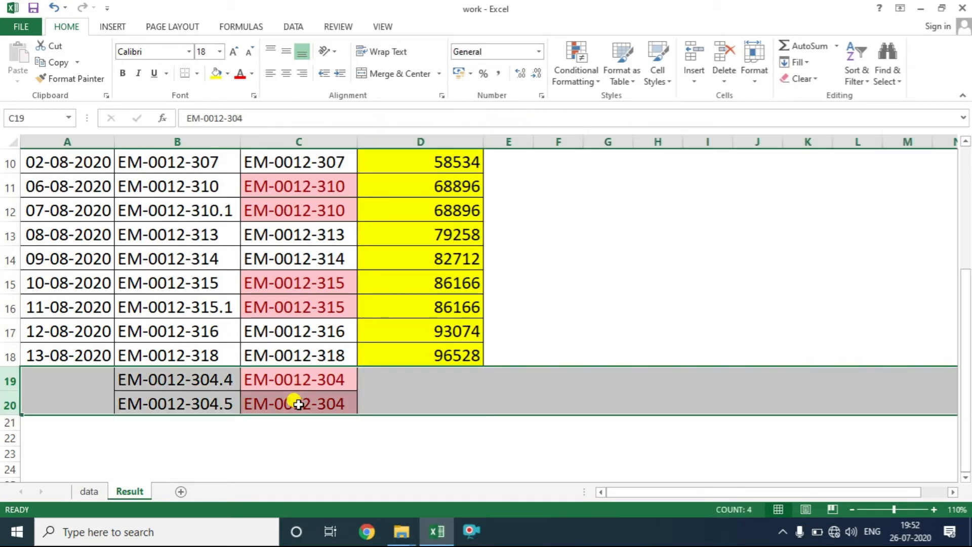
pyautogui.hotkey('ctrl', '-')
pyautogui.scroll(3, 299, 404)
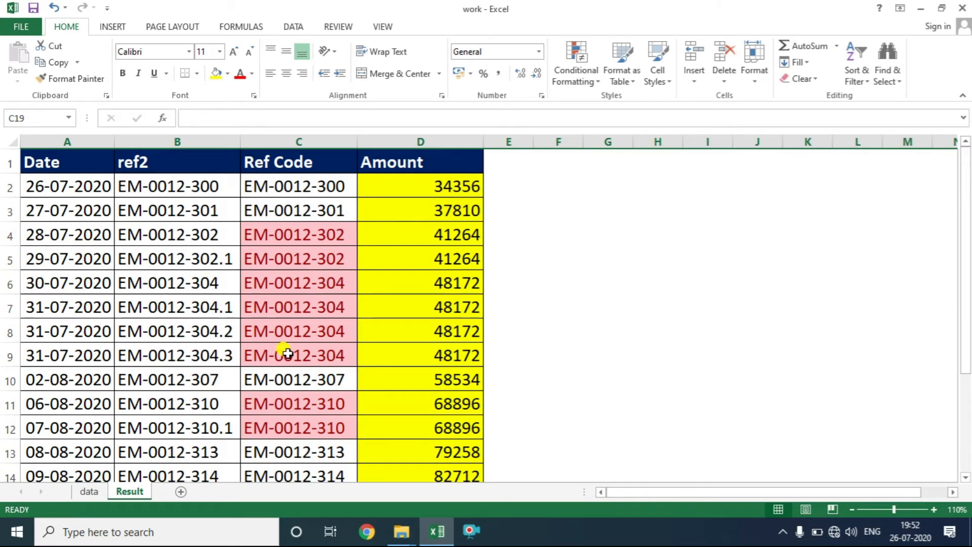
# Step: Insert a column before Ref Code on the data sheet and give it the header ref2
pyautogui.click(89, 492)
pyautogui.moveTo(116, 210); pyautogui.dragTo(121, 194)
pyautogui.click(132, 142)
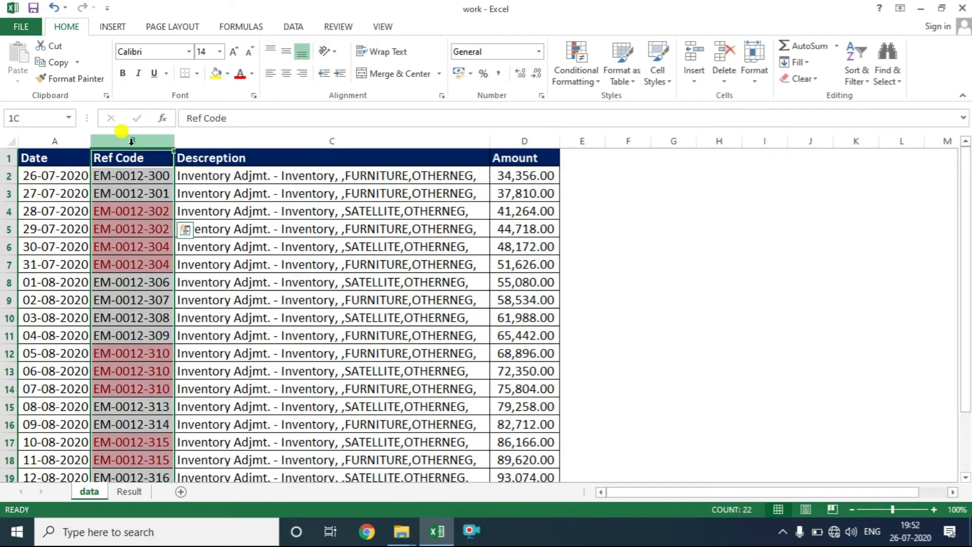
pyautogui.hotkey('ctrl', '+')
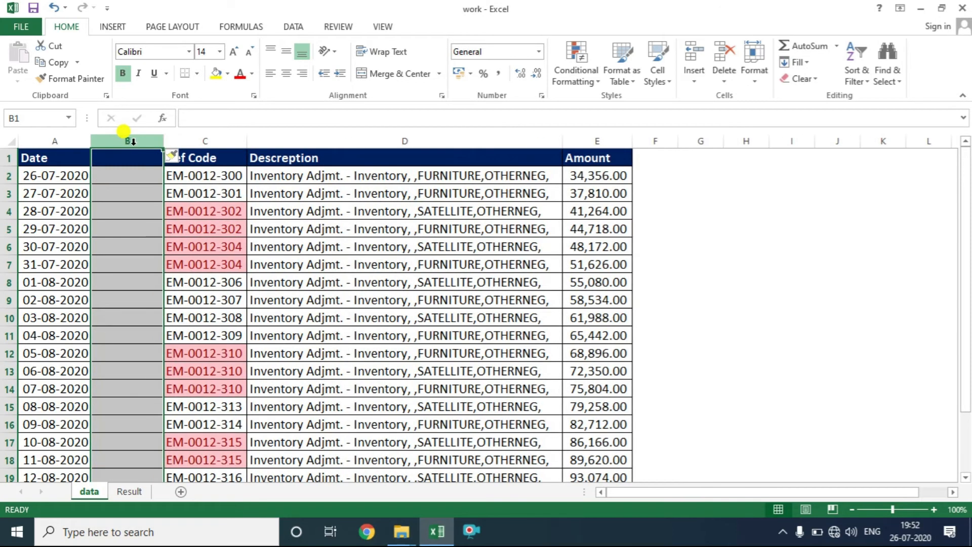
pyautogui.click(110, 208)
pyautogui.click(125, 160)
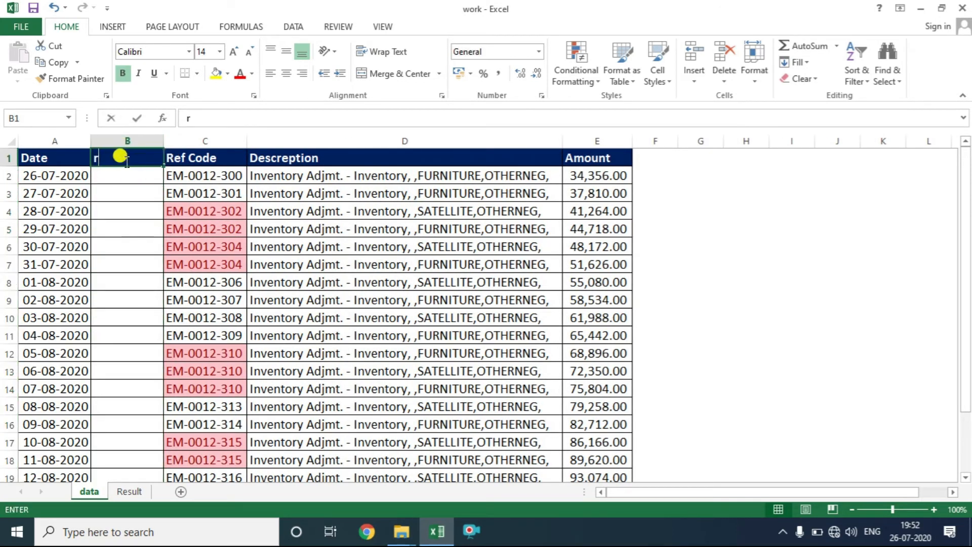
pyautogui.write('ref2')
pyautogui.click(127, 190)
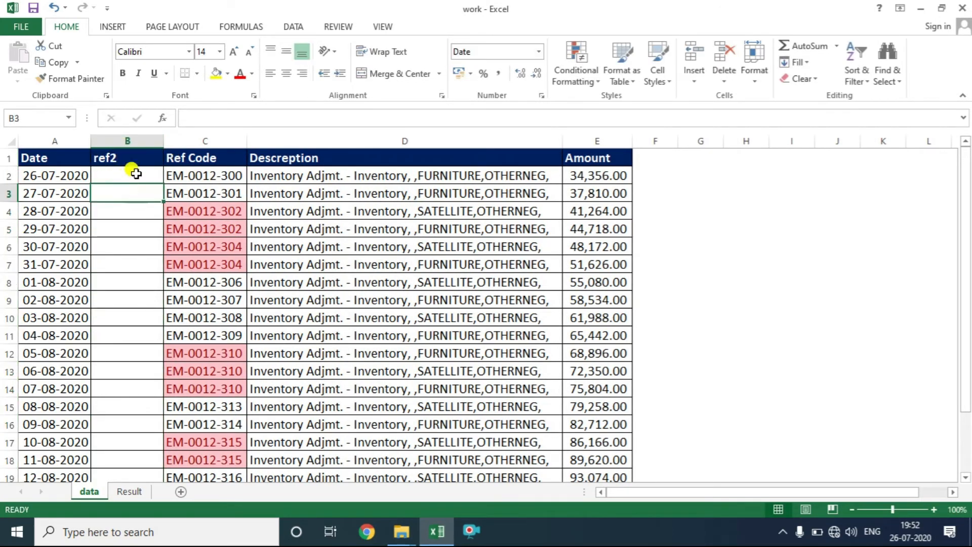
# Step: Copy the ref2 formula from B2 on the Result sheet into B2 on the data sheet
pyautogui.click(126, 492)
pyautogui.click(144, 186)
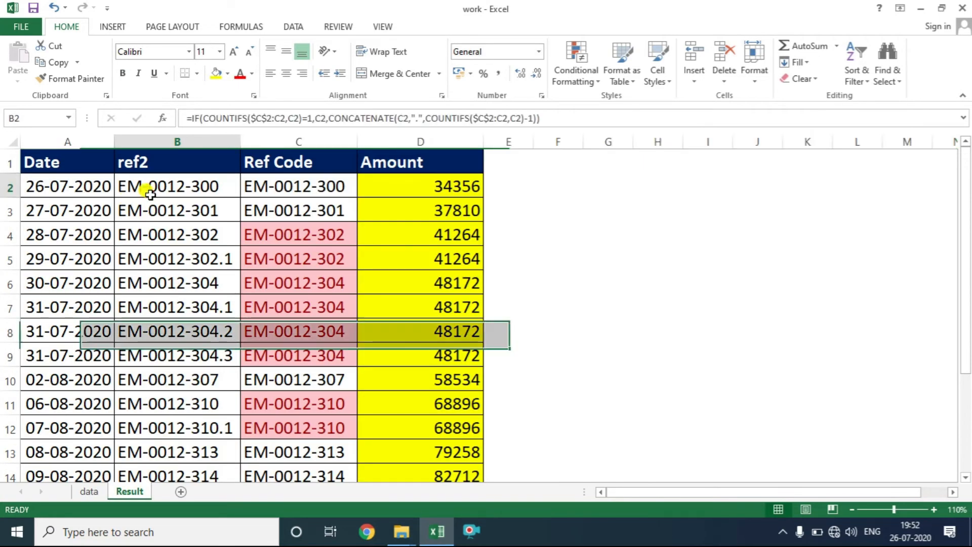
pyautogui.hotkey('ctrl', 'c')
pyautogui.click(90, 492)
pyautogui.click(141, 175)
pyautogui.hotkey('ctrl', 'v')
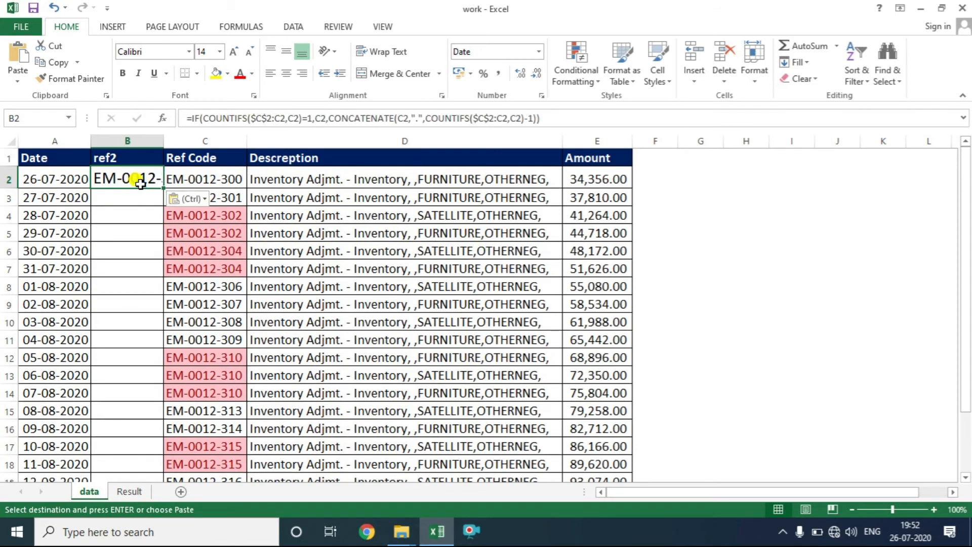
# Step: Fill the B2 formula down the data sheet's ref2 column and fit the column width to the codes
pyautogui.doubleClick(163, 141)
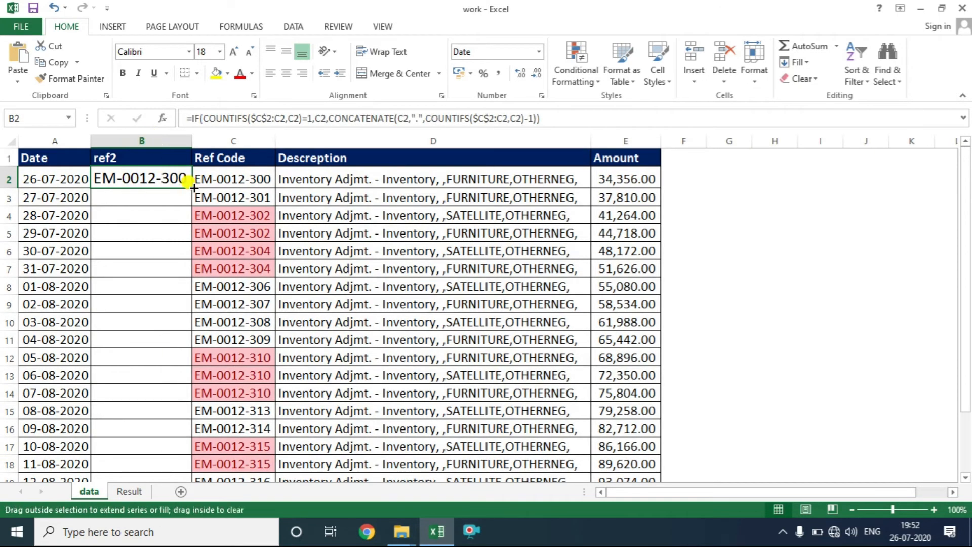
pyautogui.doubleClick(190, 186)
pyautogui.click(261, 267)
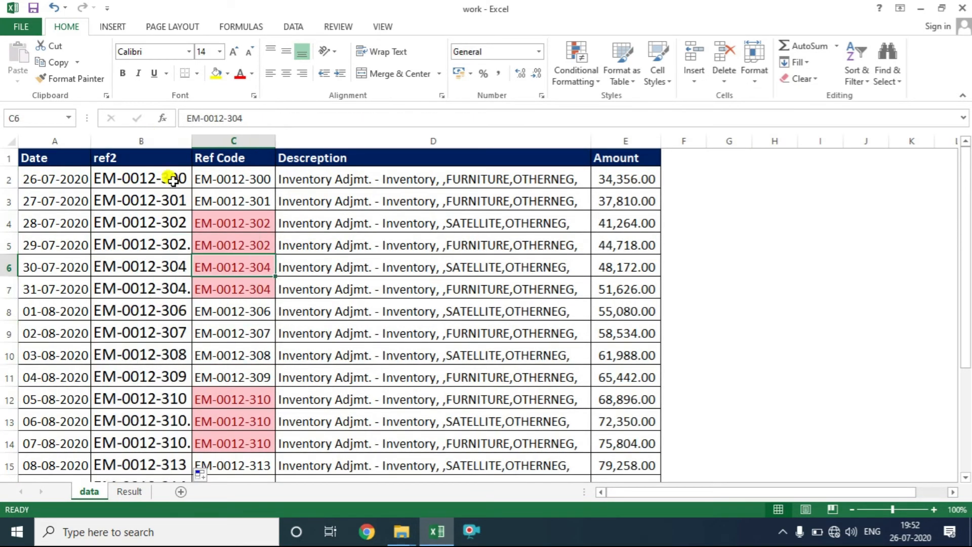
pyautogui.doubleClick(196, 144)
# Step: Review the ref2 codes on the data sheet, and the ref2 column and D2 lookup formula on the Result sheet
pyautogui.scroll(-1, 271, 320)
pyautogui.scroll(-3, 271, 321)
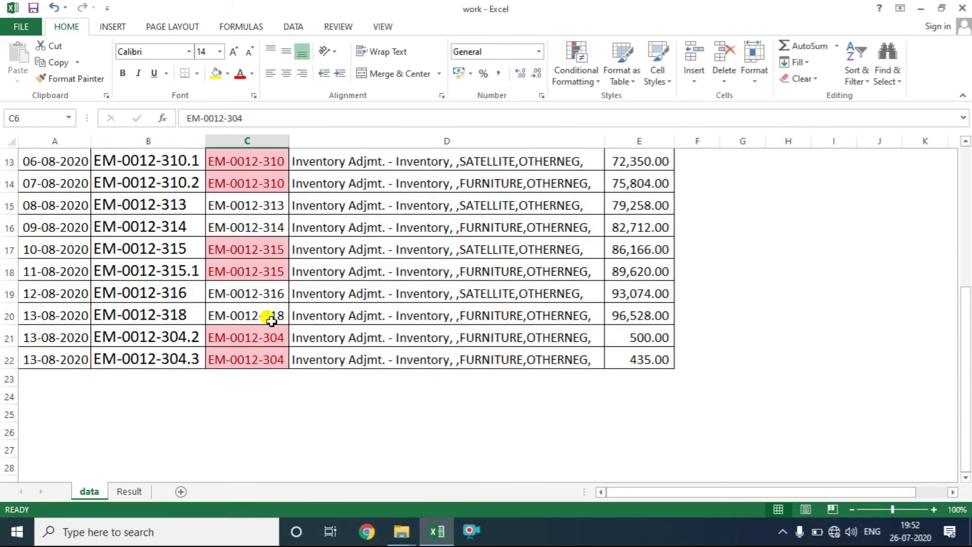
pyautogui.scroll(4, 271, 320)
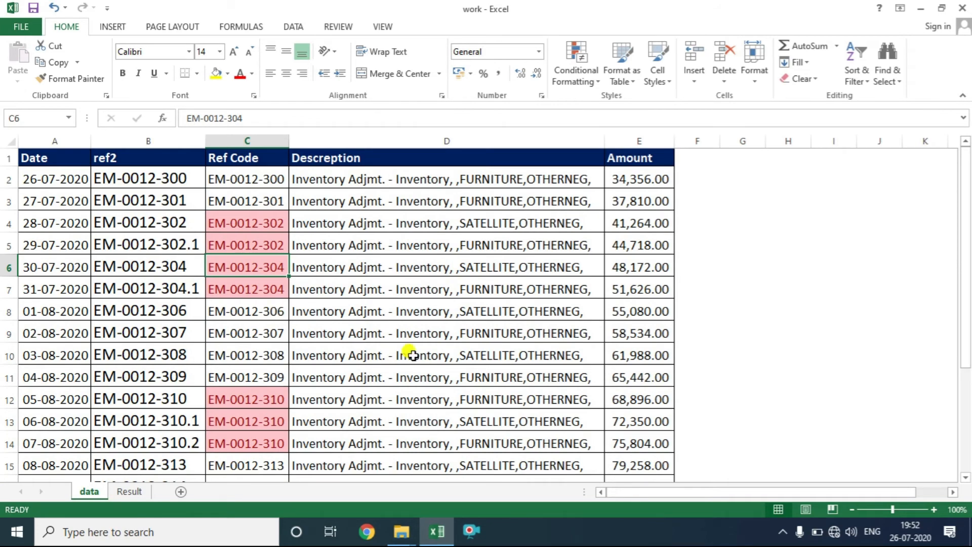
pyautogui.scroll(-4, 359, 456)
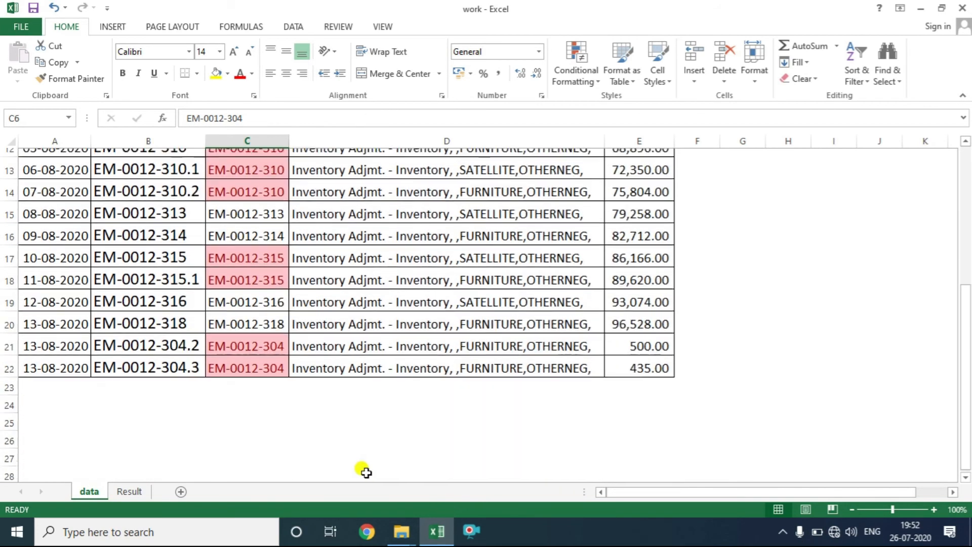
pyautogui.scroll(4, 427, 434)
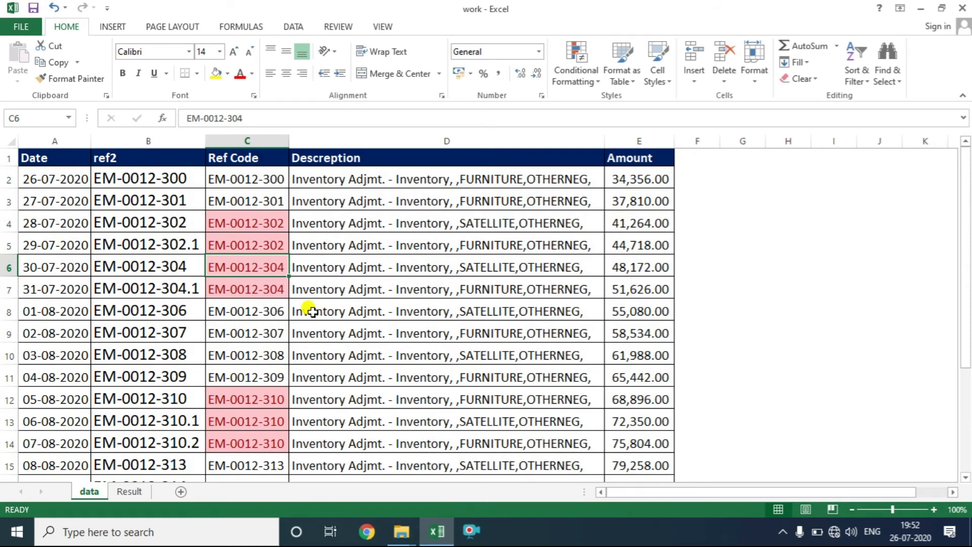
pyautogui.click(130, 492)
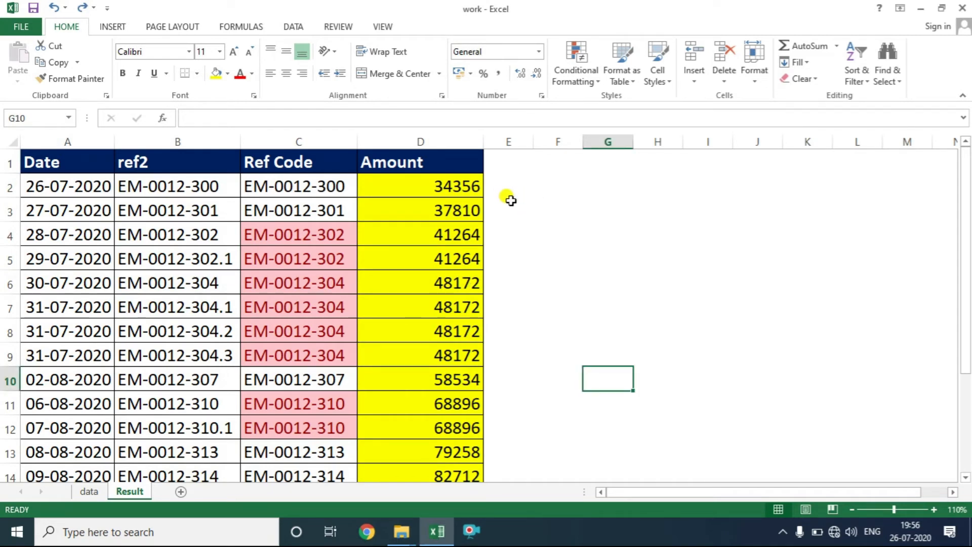
pyautogui.click(426, 186)
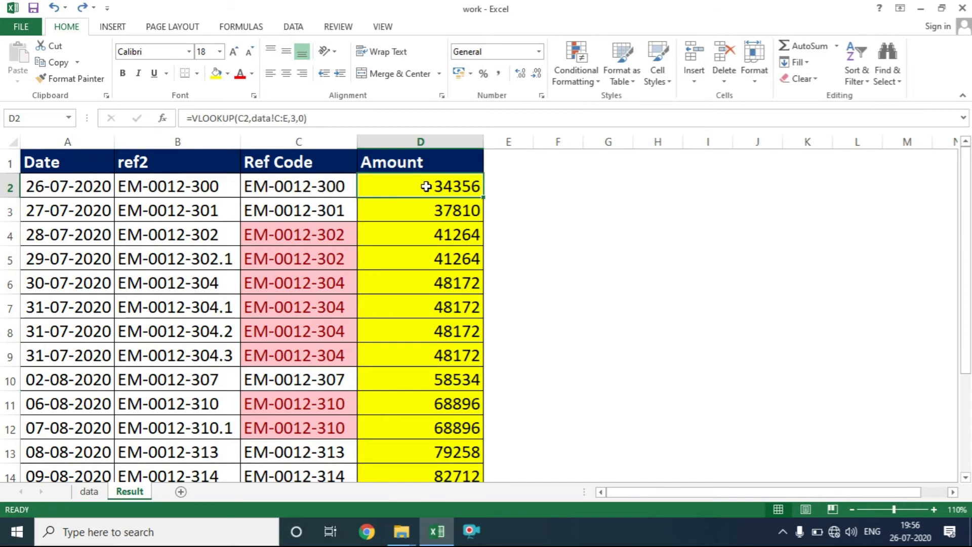
pyautogui.click(135, 142)
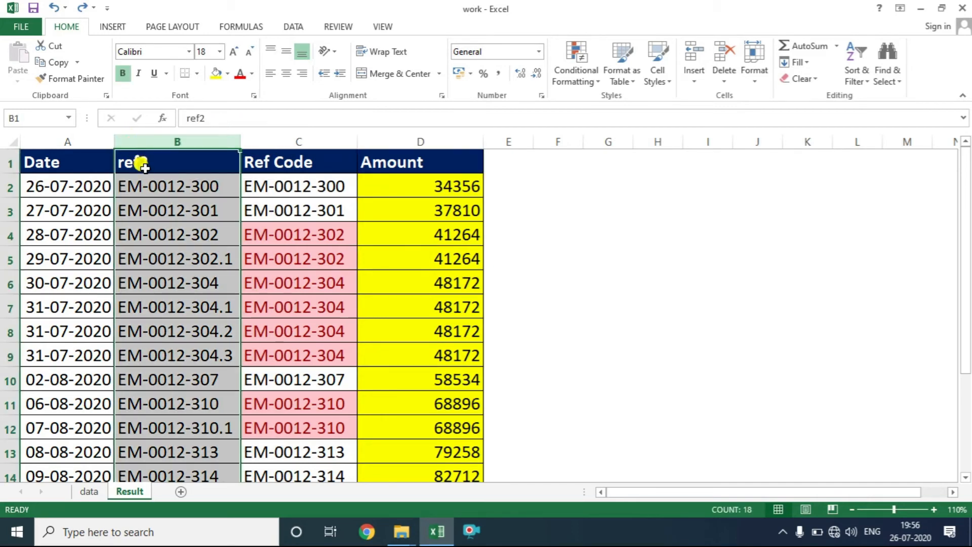
pyautogui.click(156, 191)
pyautogui.click(159, 141)
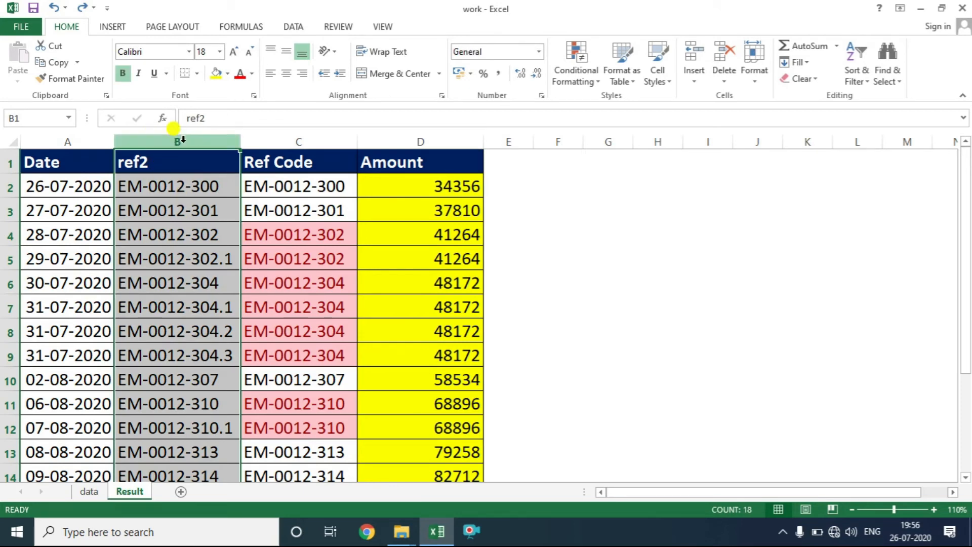
# Step: Clear all the existing lookup formulas under the Amount header on the Result sheet, from D2 down
pyautogui.click(485, 186)
pyautogui.click(426, 188)
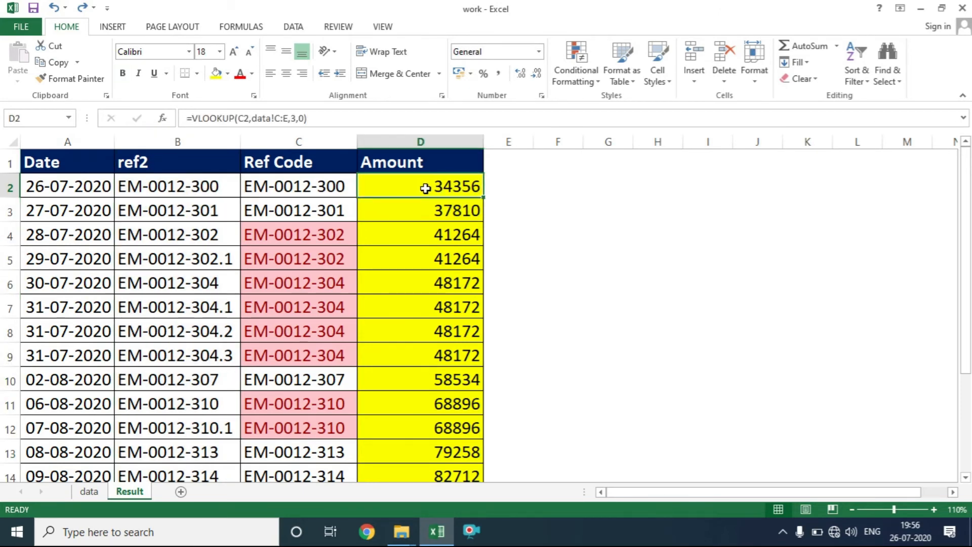
pyautogui.hotkey('ctrl', 'shift', 'Down')
pyautogui.scroll(2, 426, 188)
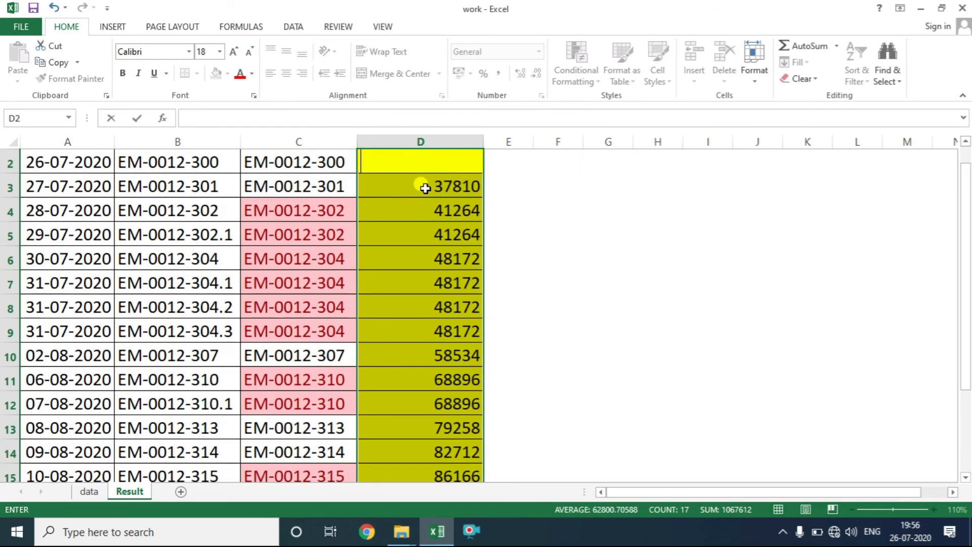
pyautogui.press('Delete')
pyautogui.scroll(1, 425, 188)
# Step: Enter =VLOOKUP(B2,data!B:E,4,0) in D2 of the Result sheet and fill it down the Amount column
pyautogui.click(426, 188)
pyautogui.write('=vl')
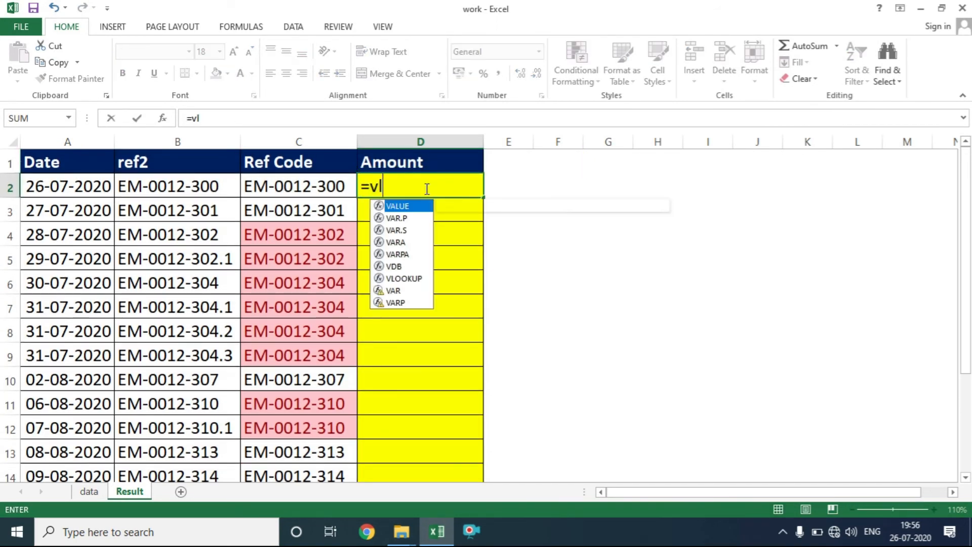
pyautogui.press('Tab')
pyautogui.press('Left')
pyautogui.press('Left')
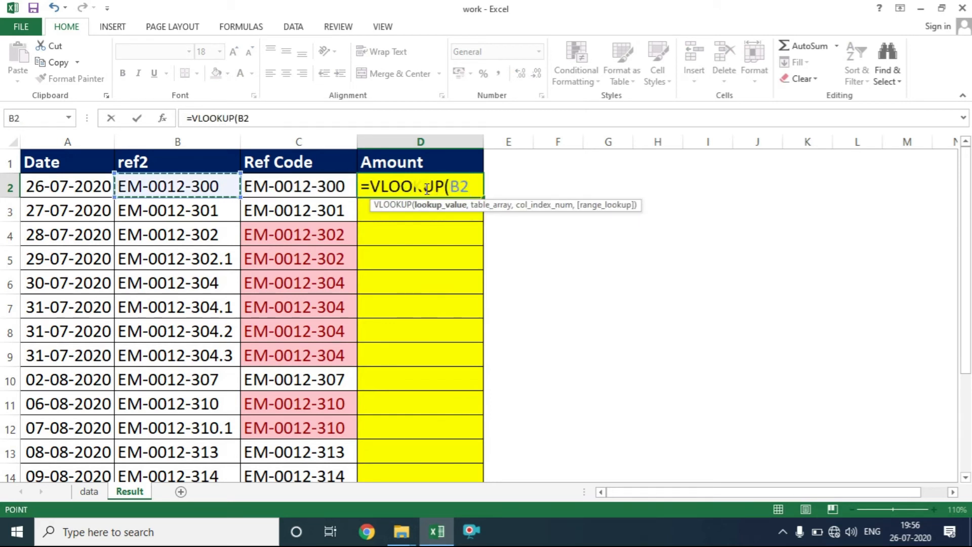
pyautogui.write(',')
pyautogui.click(90, 499)
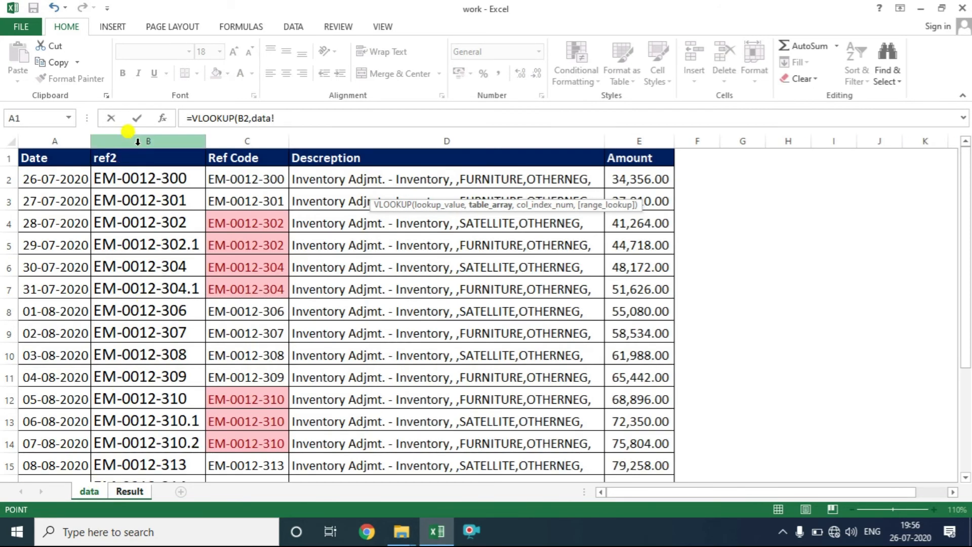
pyautogui.moveTo(137, 139); pyautogui.dragTo(670, 179)
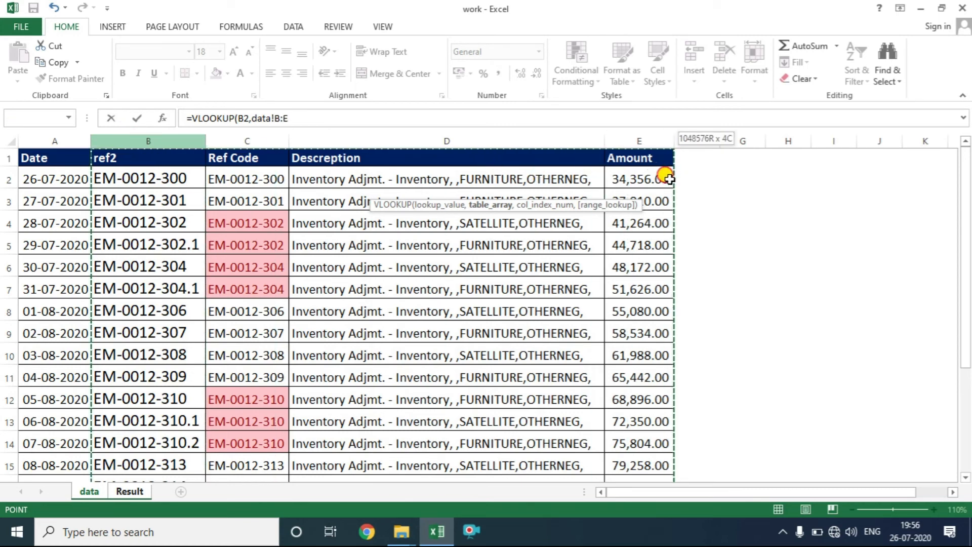
pyautogui.write(',')
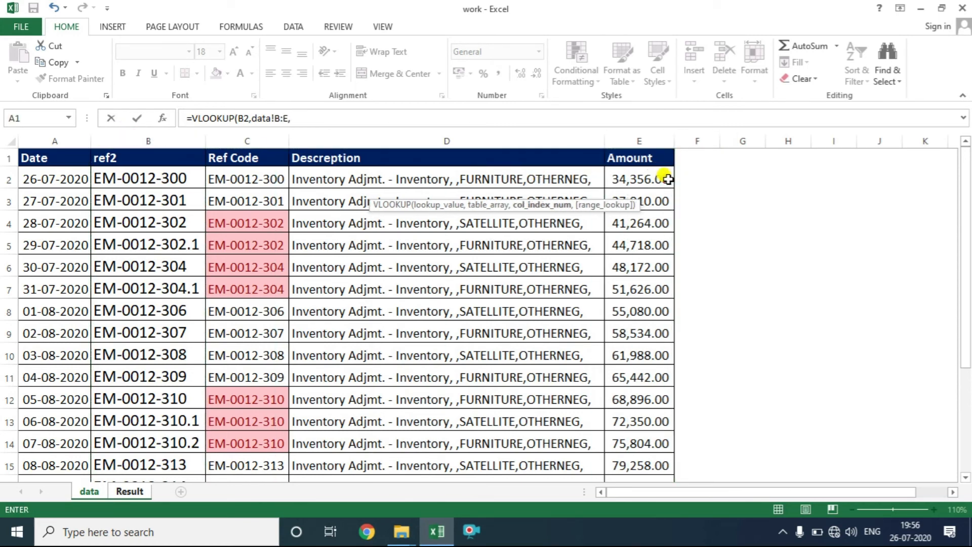
pyautogui.write('4,0')
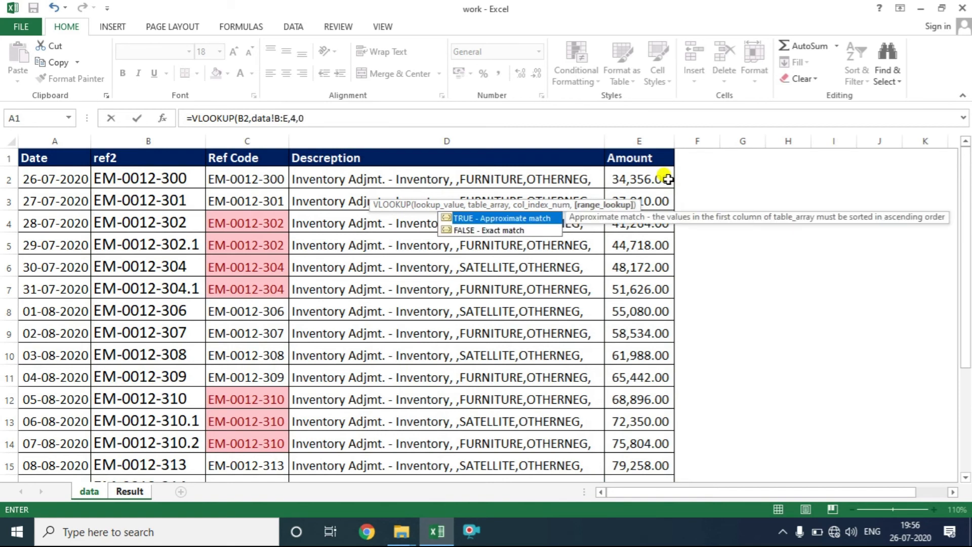
pyautogui.press('Return')
pyautogui.click(475, 193)
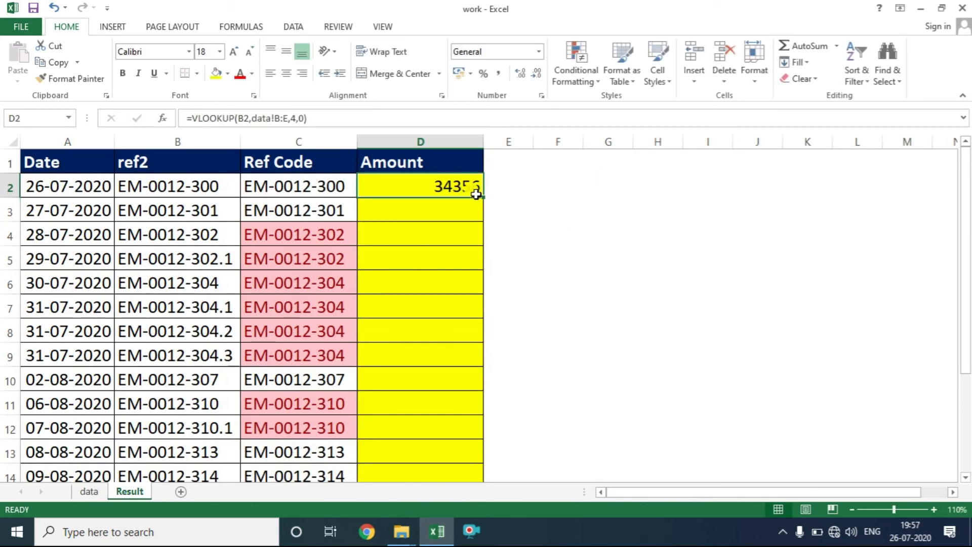
pyautogui.doubleClick(481, 197)
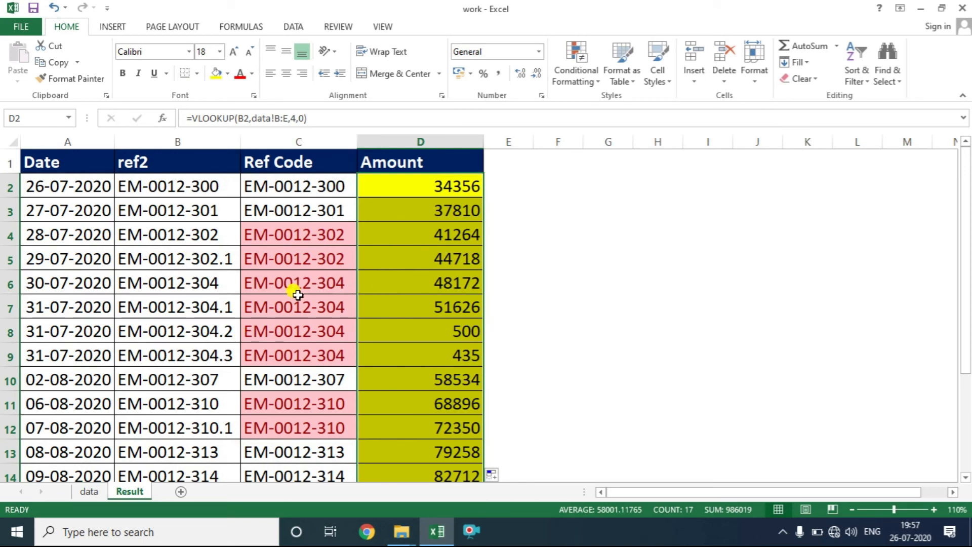
# Step: Compare the two EM-0012-302 amounts on the Result sheet with the matching rows on the data sheet
pyautogui.click(311, 230)
pyautogui.click(438, 240)
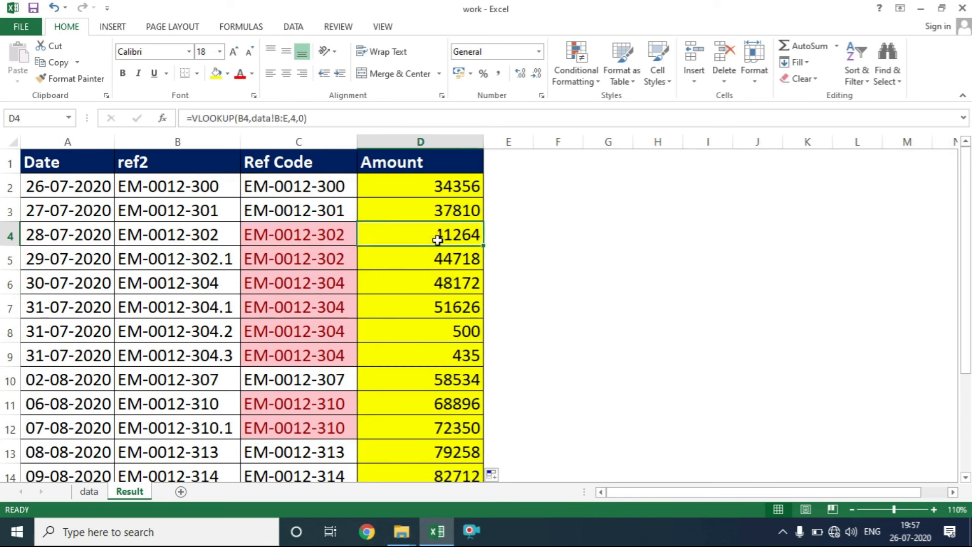
pyautogui.click(446, 255)
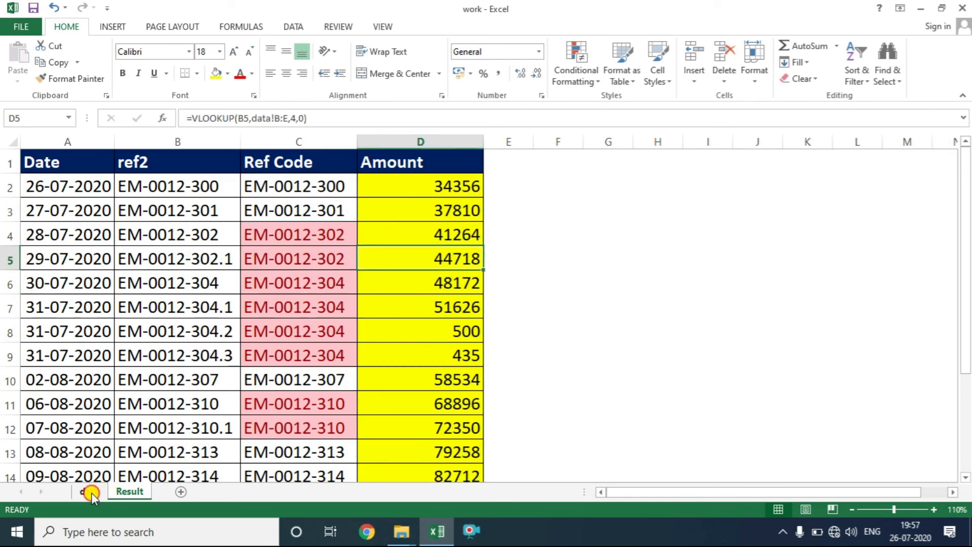
pyautogui.click(89, 492)
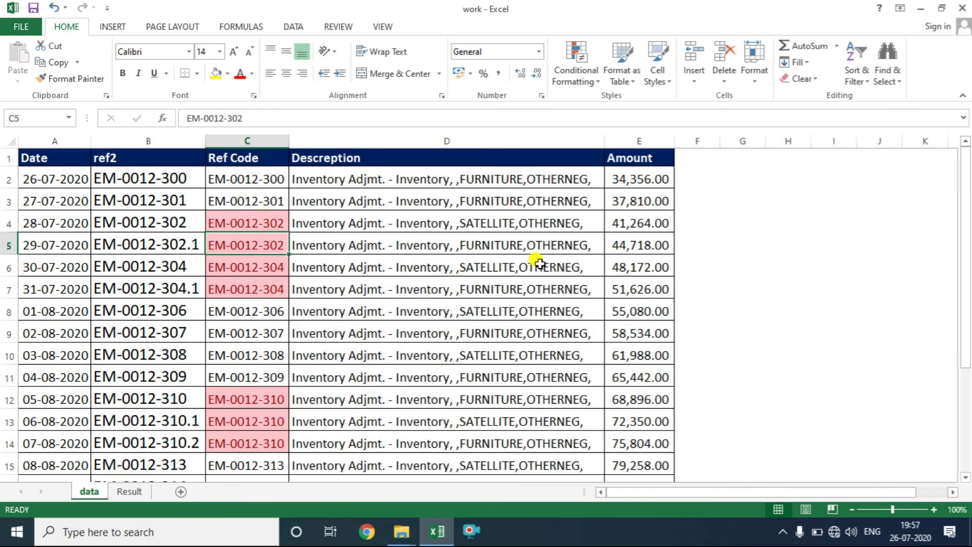
pyautogui.click(621, 224)
pyautogui.click(621, 243)
pyautogui.click(128, 500)
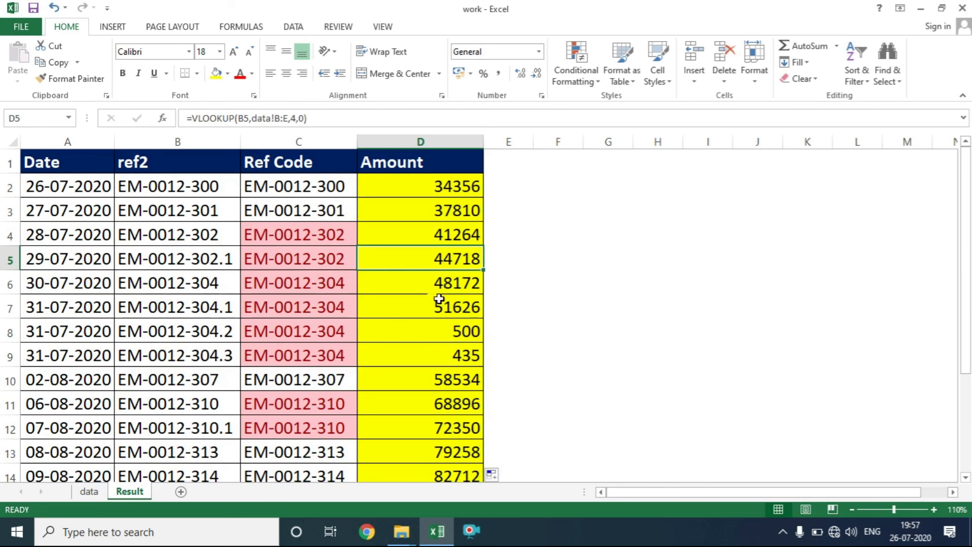
# Step: Review the filled Amount column on the Result sheet, focusing on the amounts of the EM-0012-304 duplicates in rows 6 to 9
pyautogui.scroll(-3, 440, 303)
pyautogui.click(337, 289)
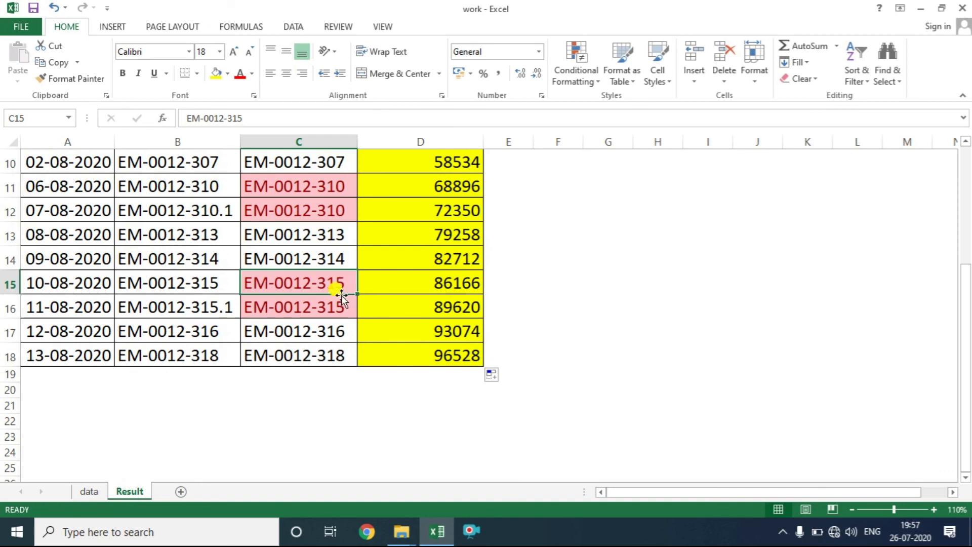
pyautogui.scroll(3, 339, 293)
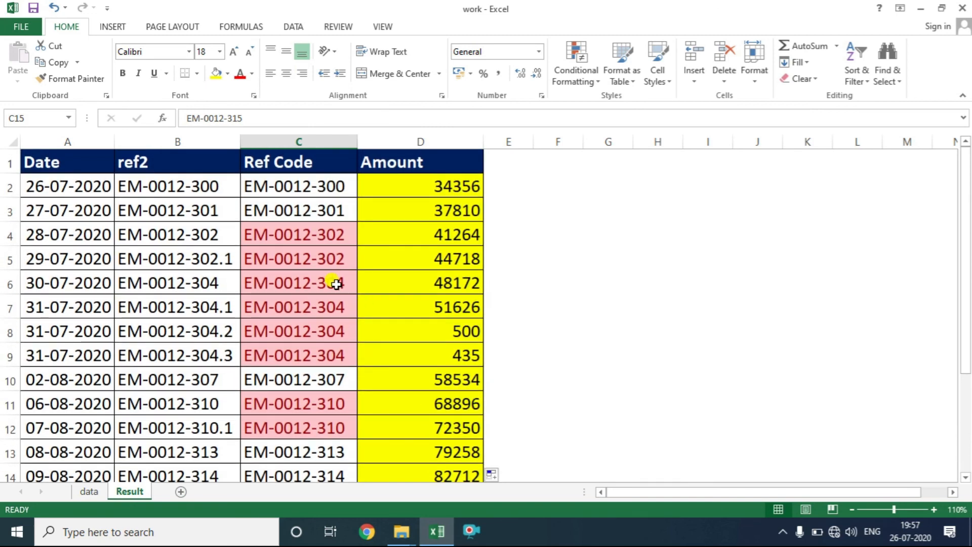
pyautogui.click(337, 284)
pyautogui.click(454, 285)
pyautogui.click(454, 308)
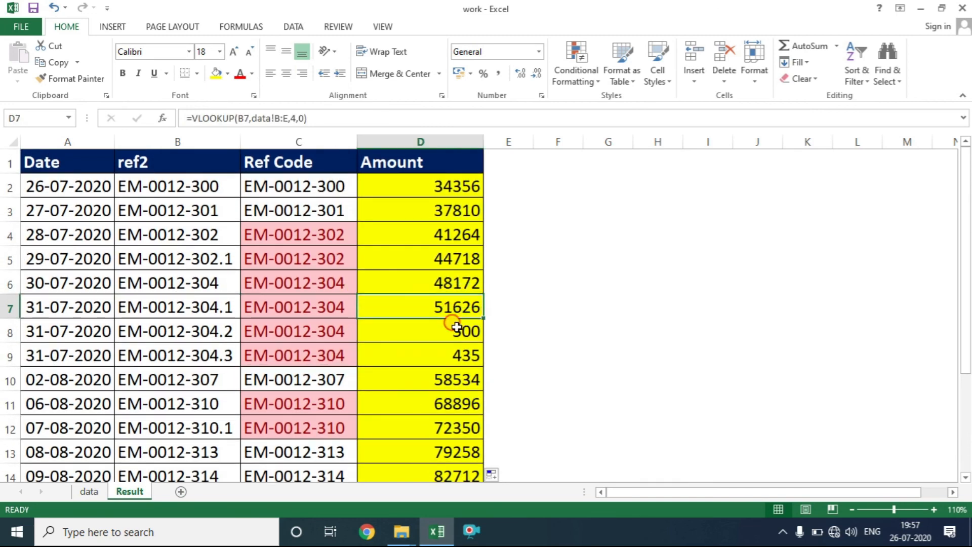
pyautogui.click(456, 325)
pyautogui.moveTo(321, 282); pyautogui.dragTo(318, 357)
pyautogui.hotkey('shift', 'space')
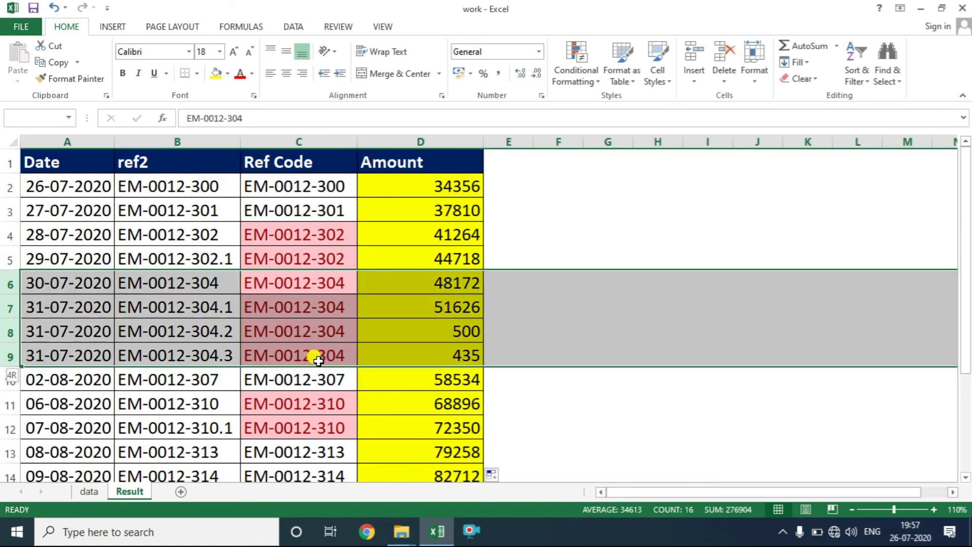
pyautogui.moveTo(466, 283); pyautogui.dragTo(451, 360)
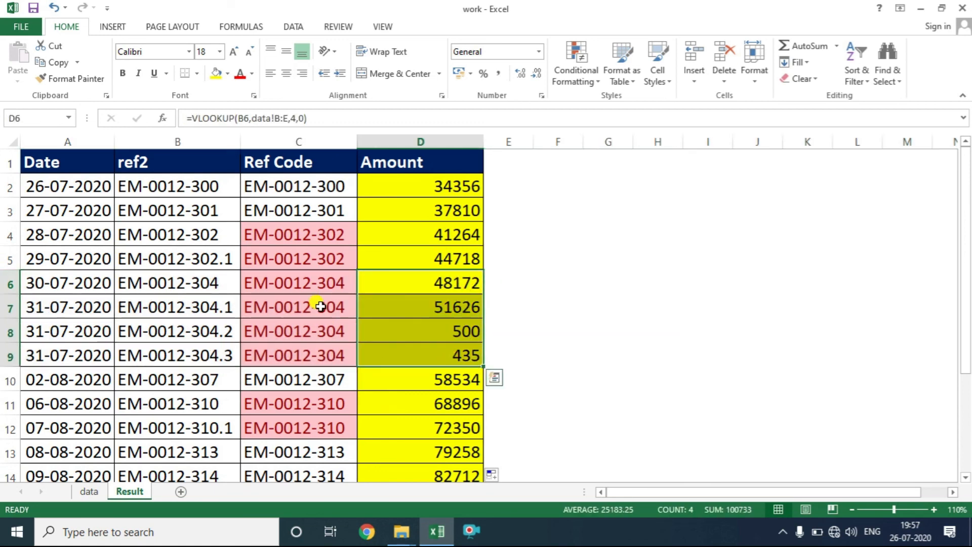
# Step: Check the EM-0012-304 amounts in rows 6, 7, 21 and 22 of the data sheet against those on the Result sheet
pyautogui.click(89, 491)
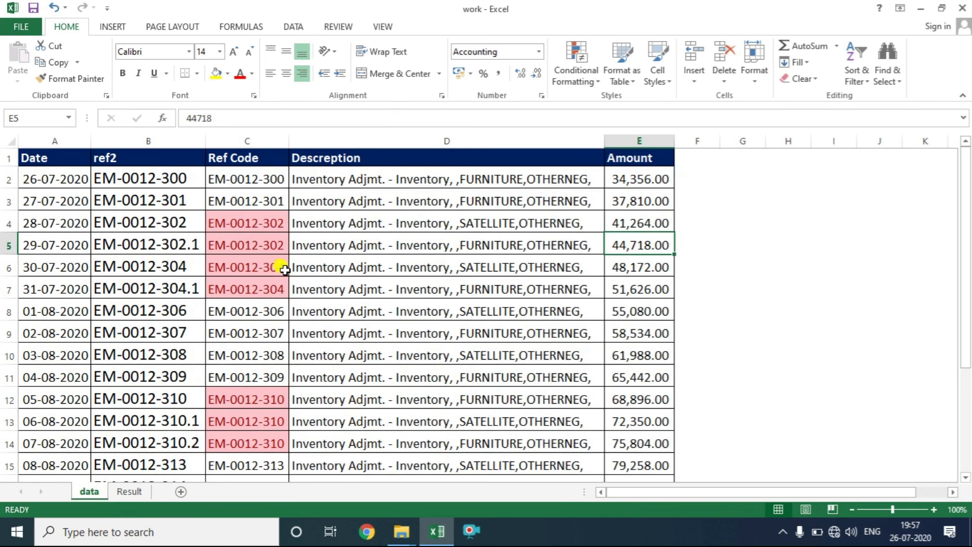
pyautogui.moveTo(275, 264); pyautogui.dragTo(281, 284)
pyautogui.moveTo(656, 265); pyautogui.dragTo(648, 283)
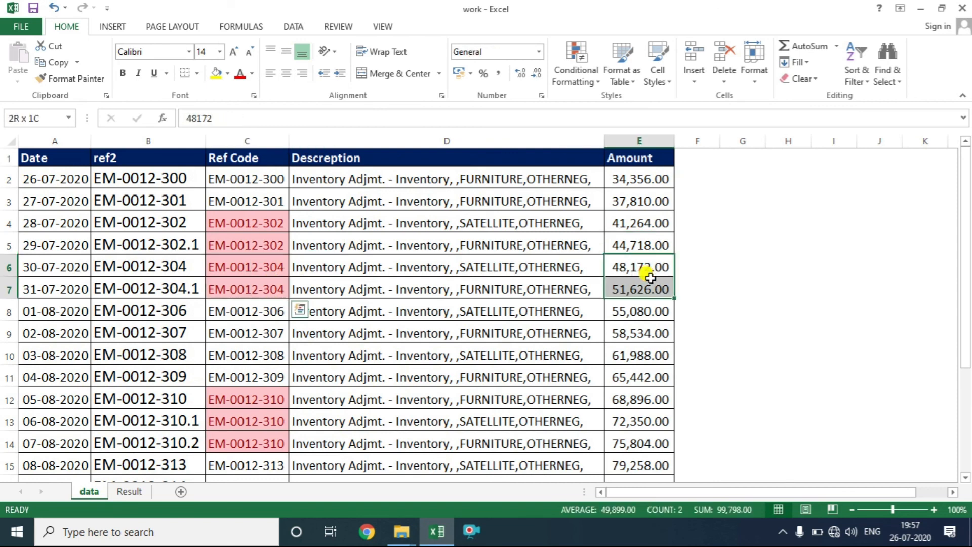
pyautogui.scroll(-3, 545, 353)
pyautogui.moveTo(268, 404); pyautogui.dragTo(577, 419)
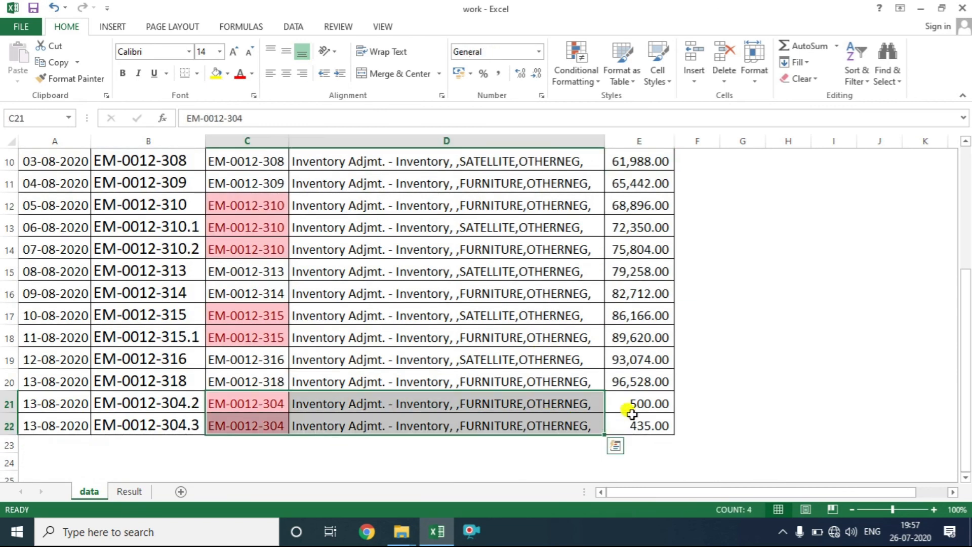
pyautogui.click(639, 425)
pyautogui.click(130, 492)
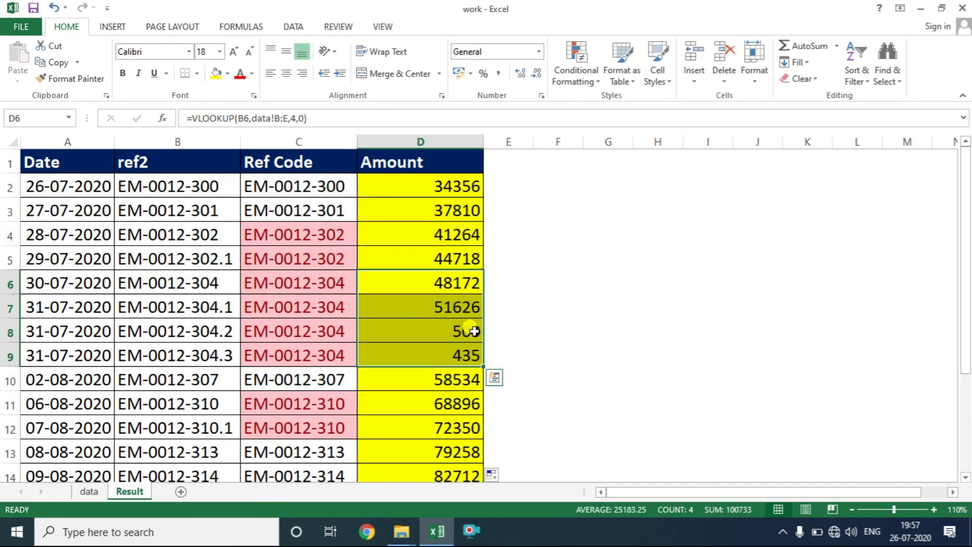
pyautogui.moveTo(464, 333); pyautogui.dragTo(466, 348)
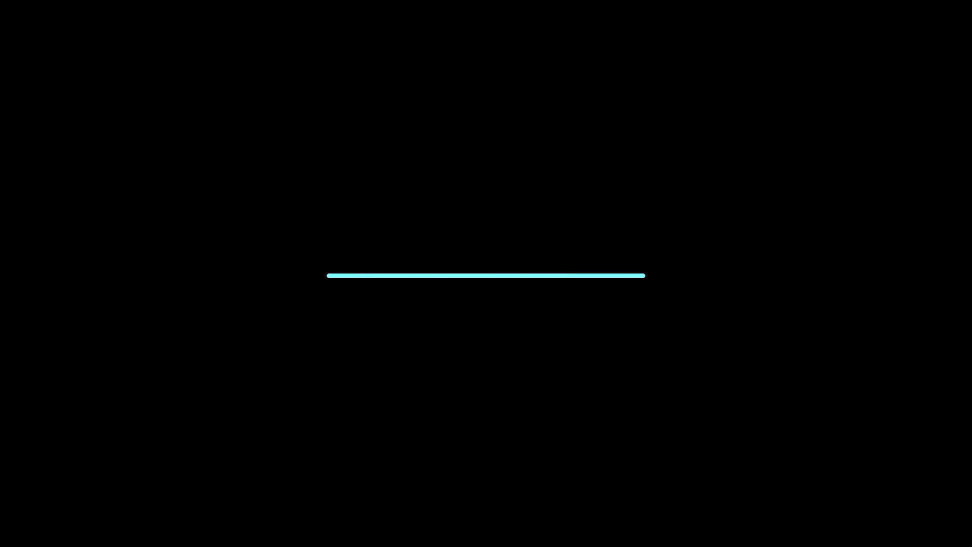